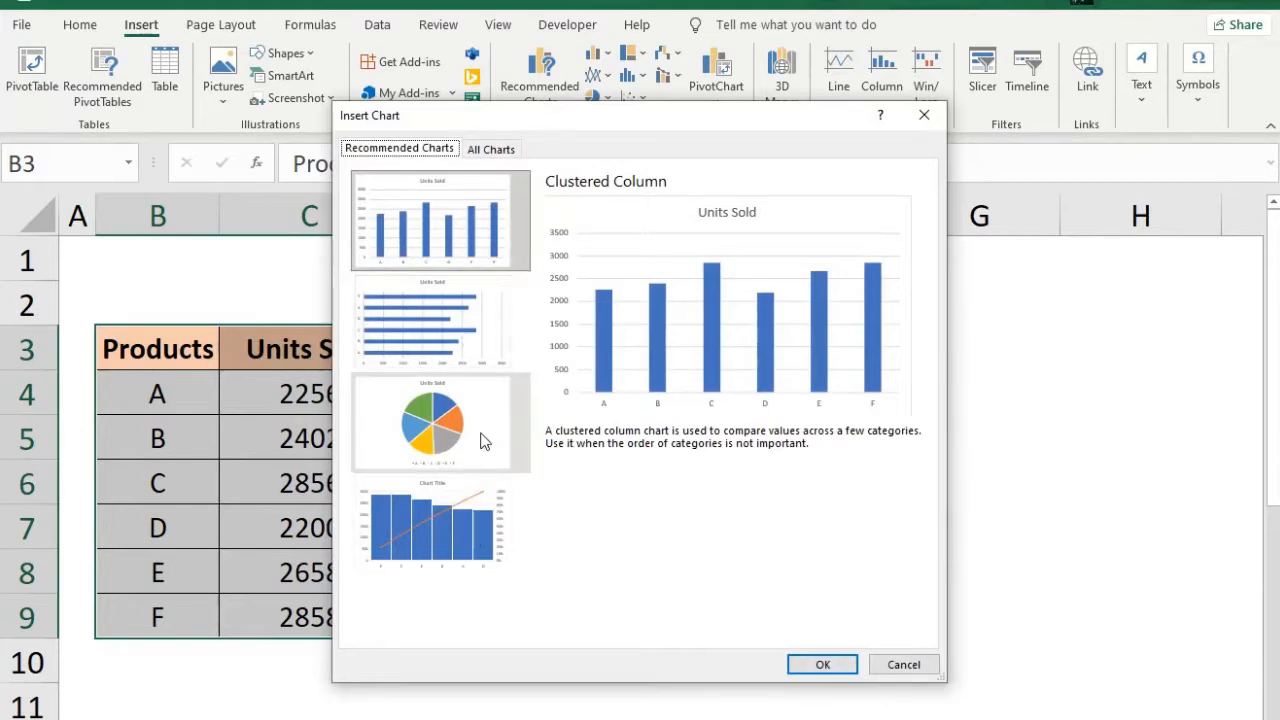
left_click(478, 232)
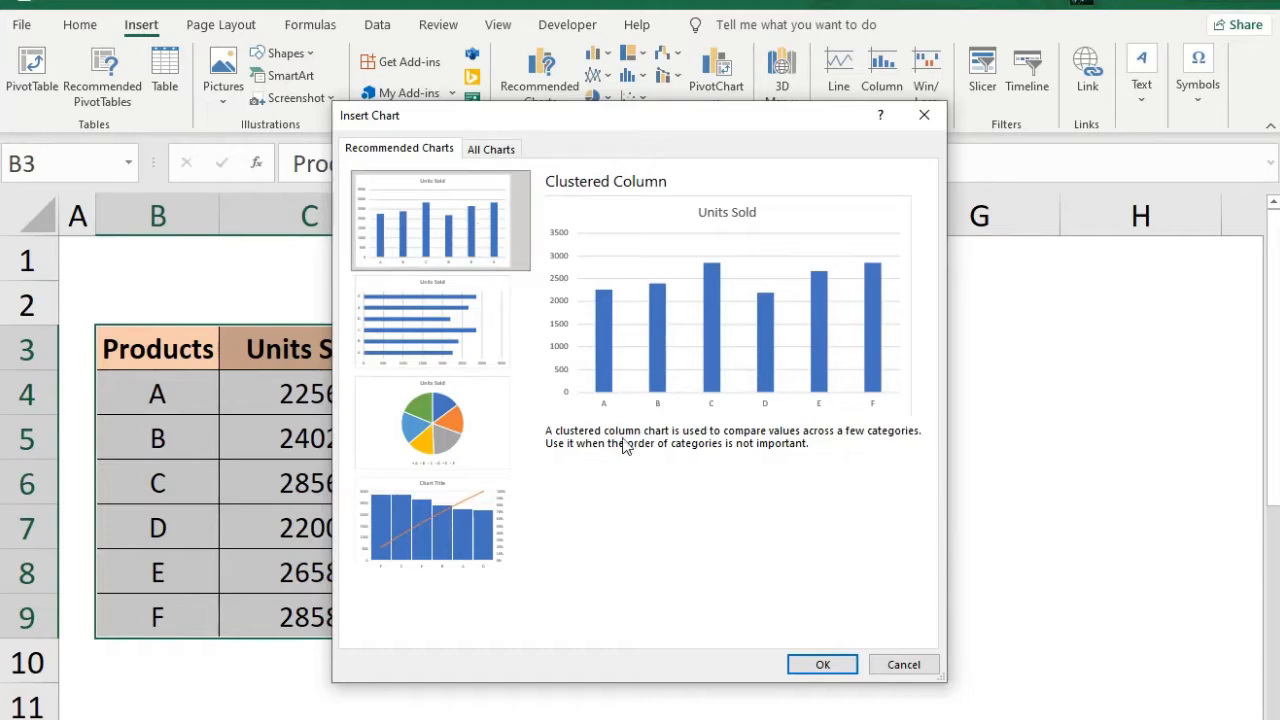
left_click(820, 664)
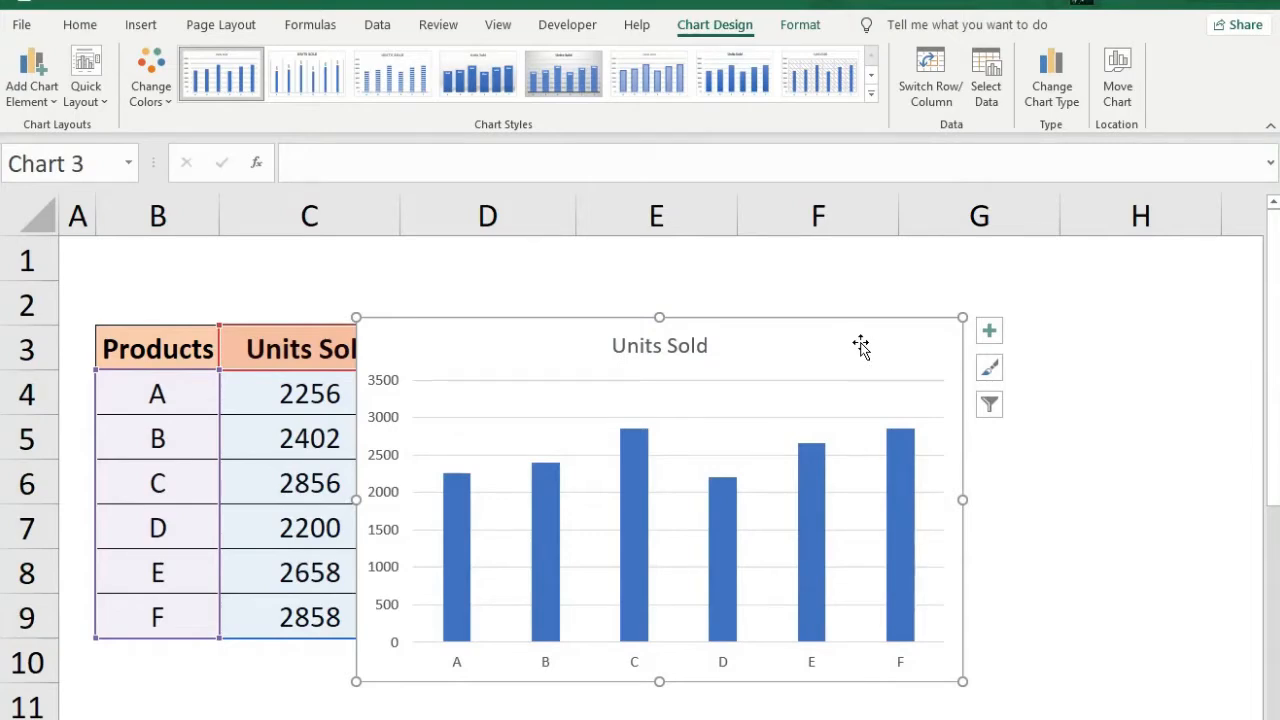
key("Delete")
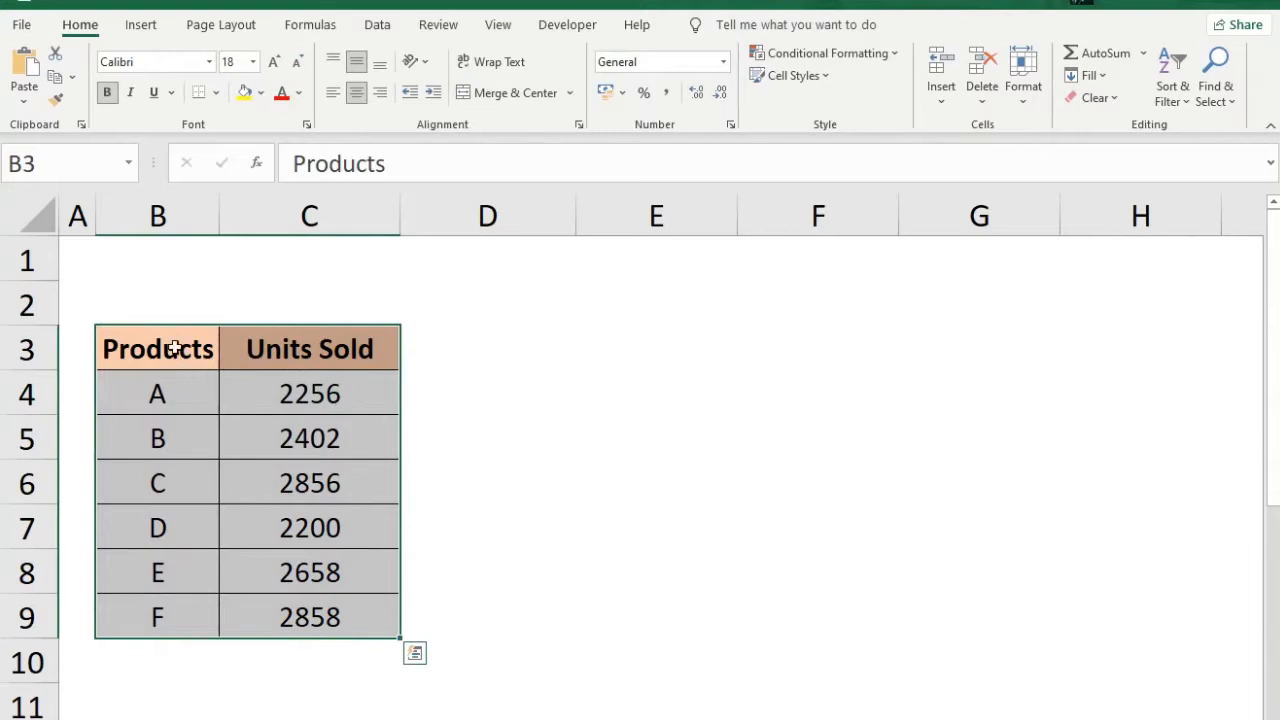
Step: Insert a 2-D clustered column chart from the Products and Units Sold table, cells B3:C9
left_click_drag(174, 347, 320, 617)
left_click(143, 30)
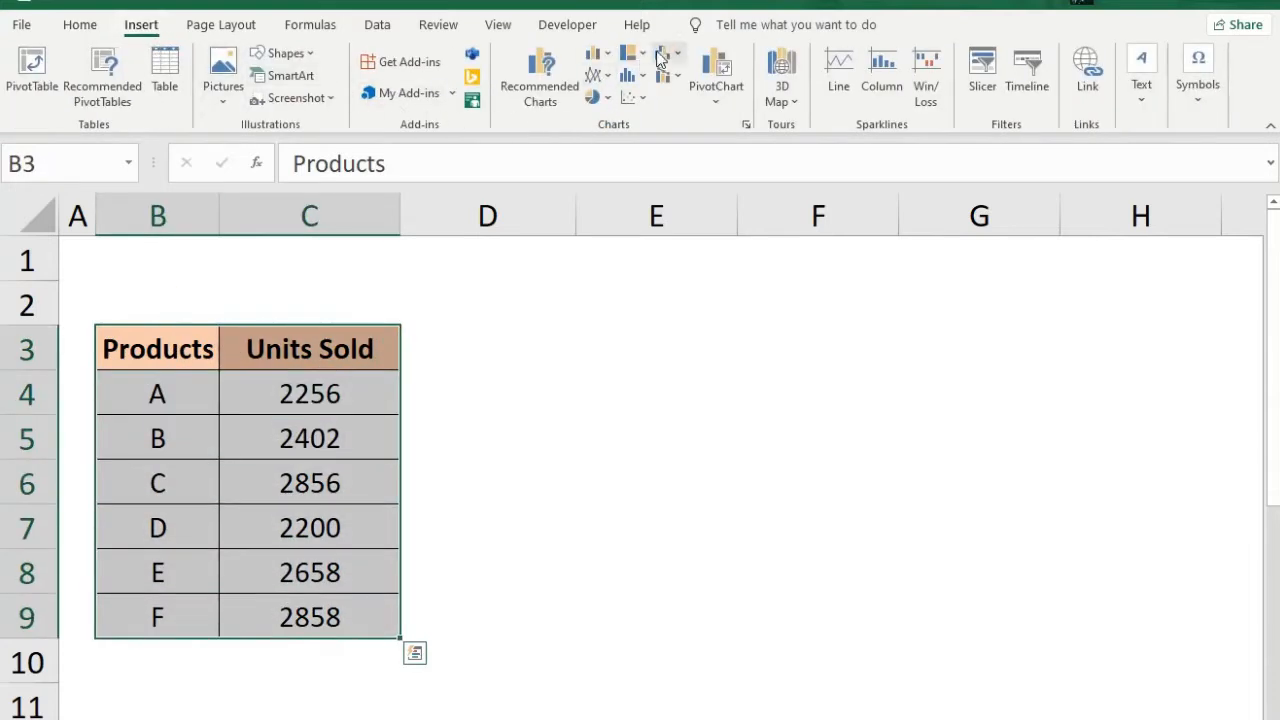
left_click(602, 57)
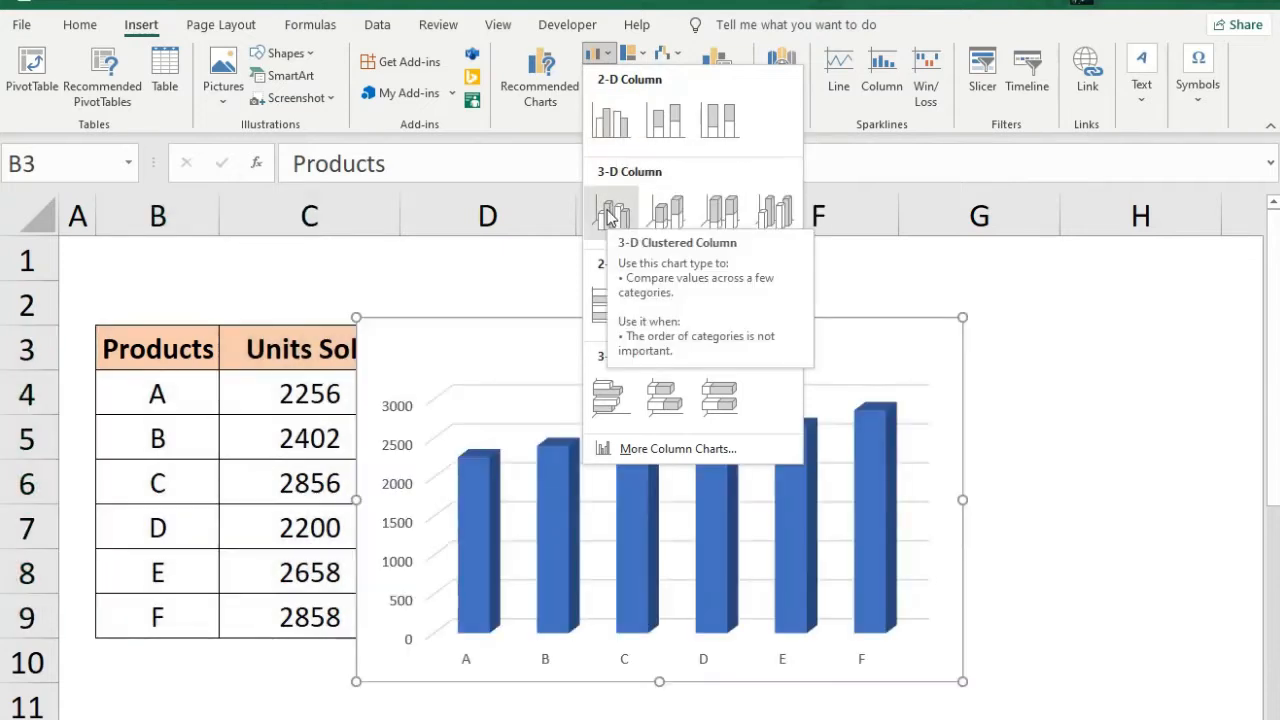
left_click(610, 120)
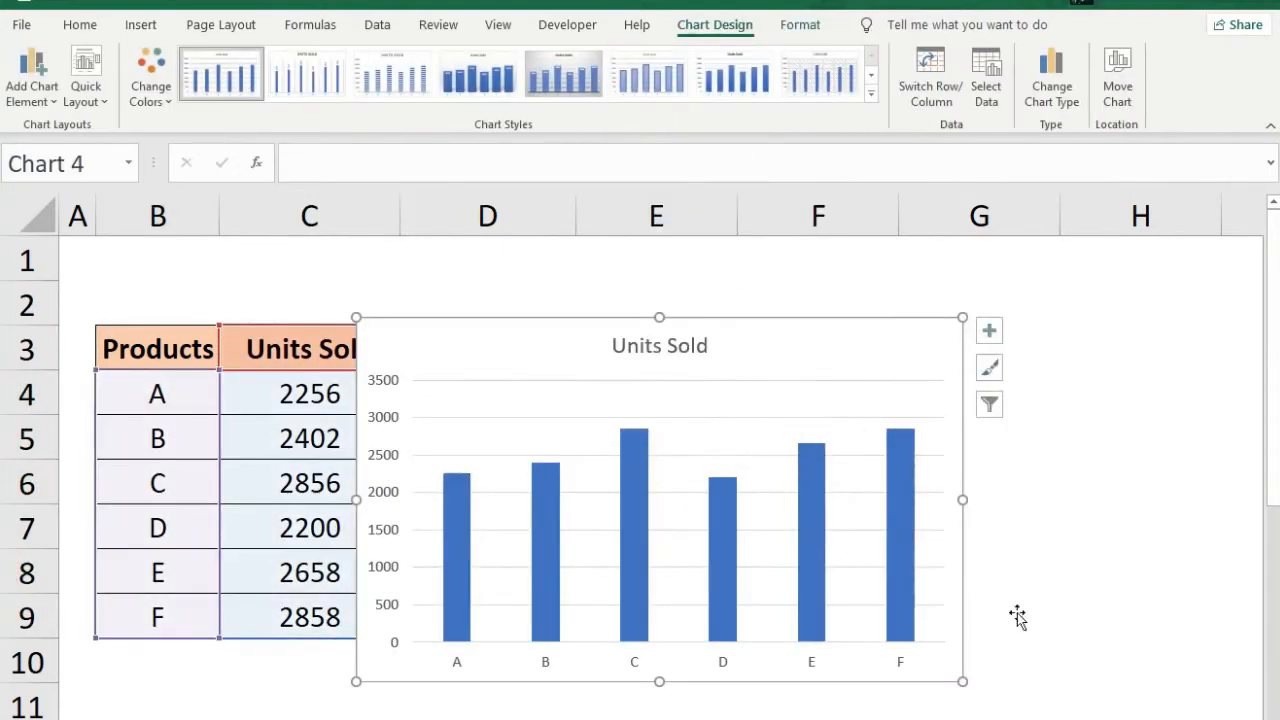
Step: Resize the chart and place it beside the data table, spanning about columns D to G and rows 2 to 9
left_click_drag(962, 683, 791, 586)
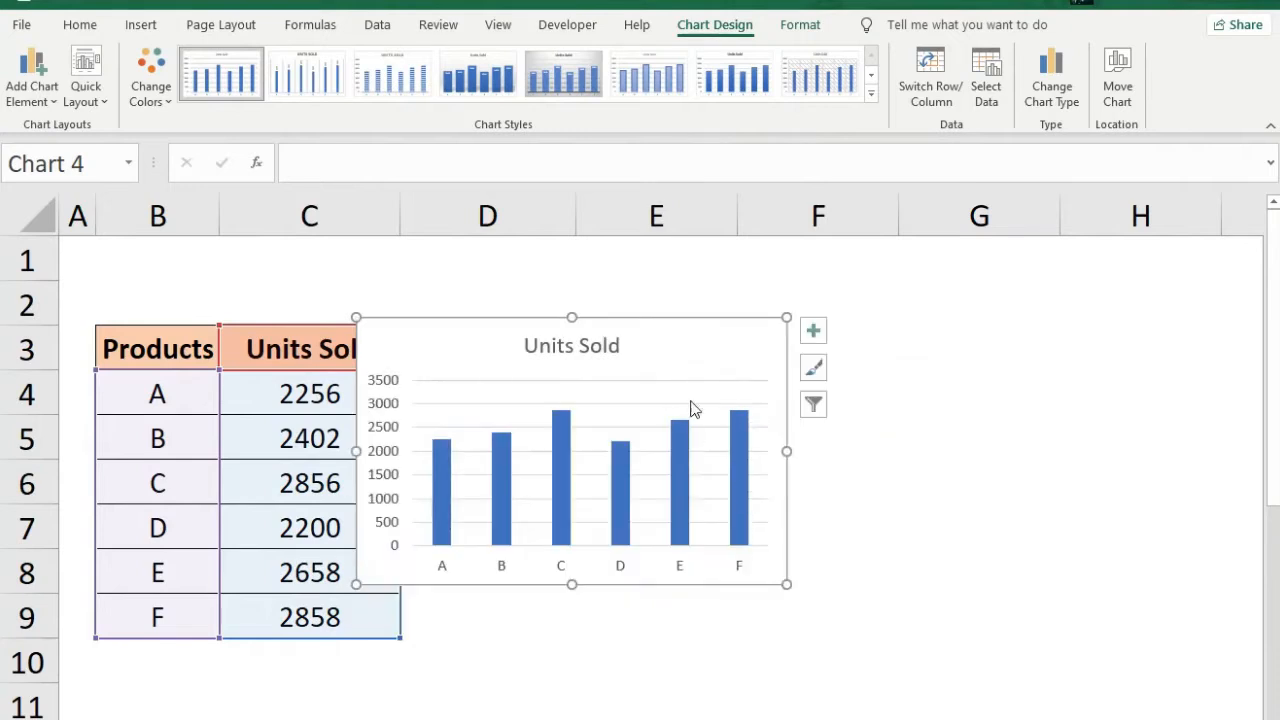
left_click_drag(697, 331, 757, 306)
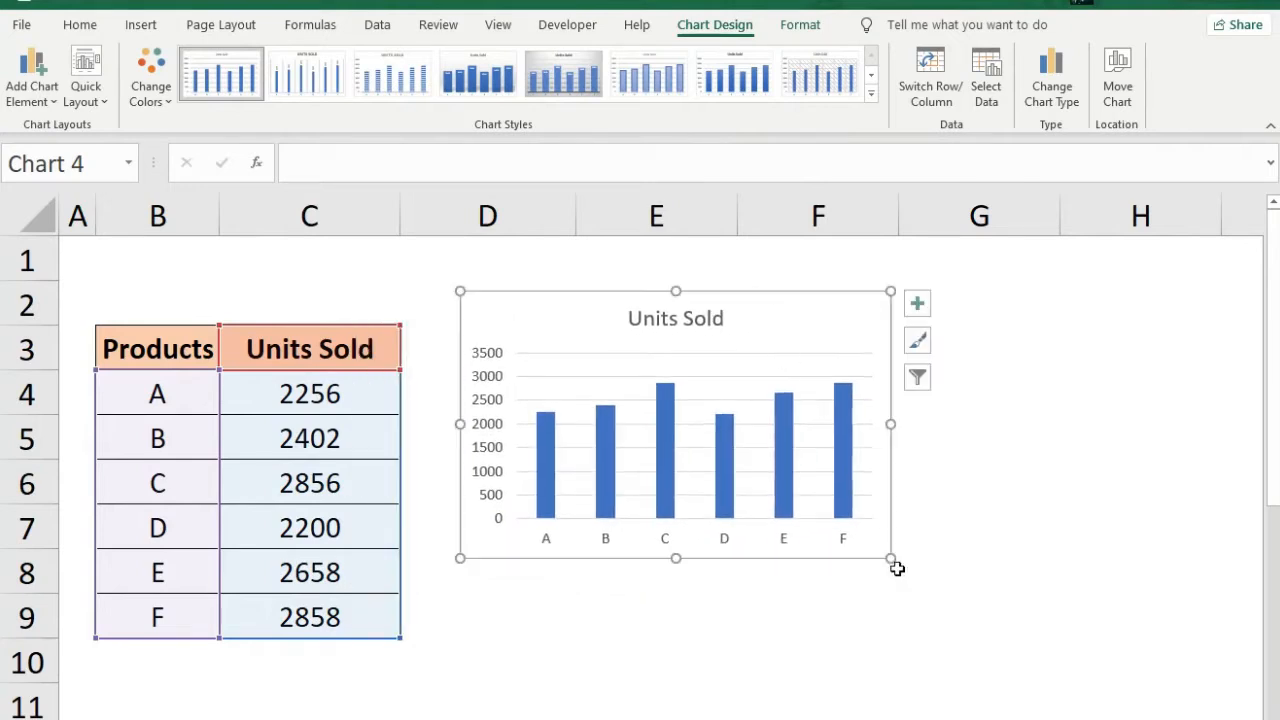
left_click_drag(890, 558, 951, 601)
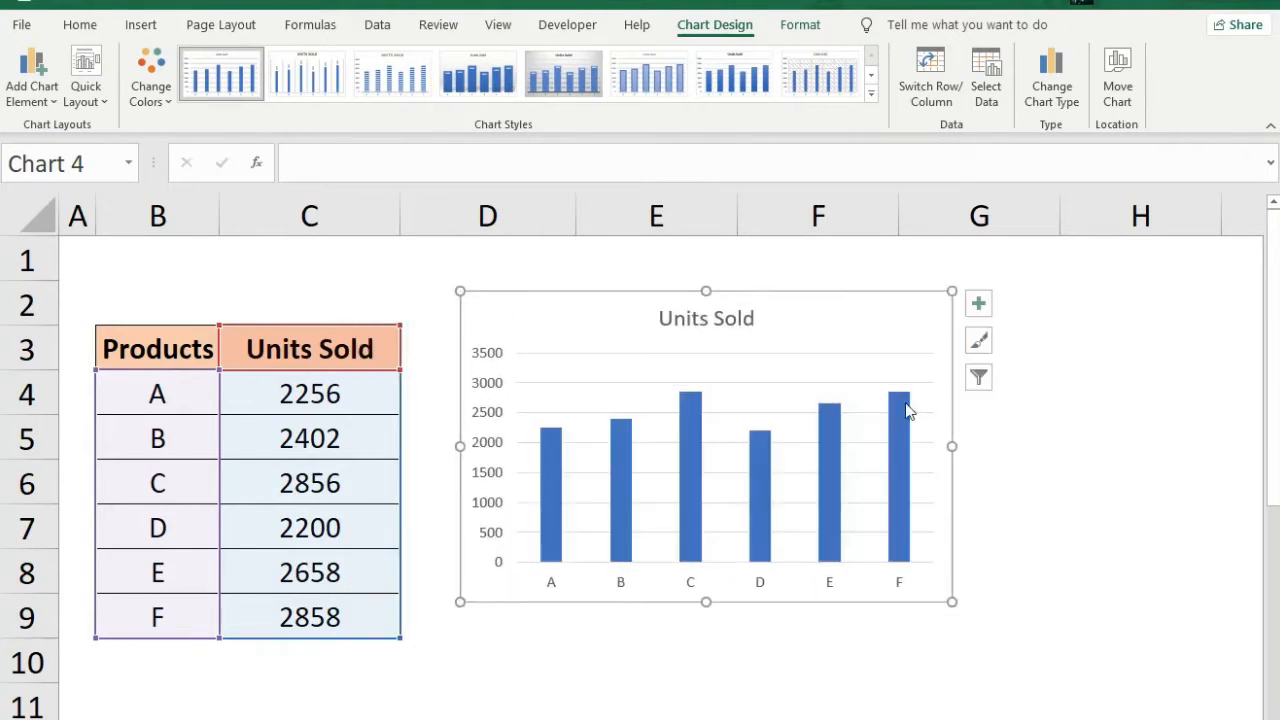
Step: Change the chart title to "Sales by Product"
left_click(725, 330)
triple_click(707, 322)
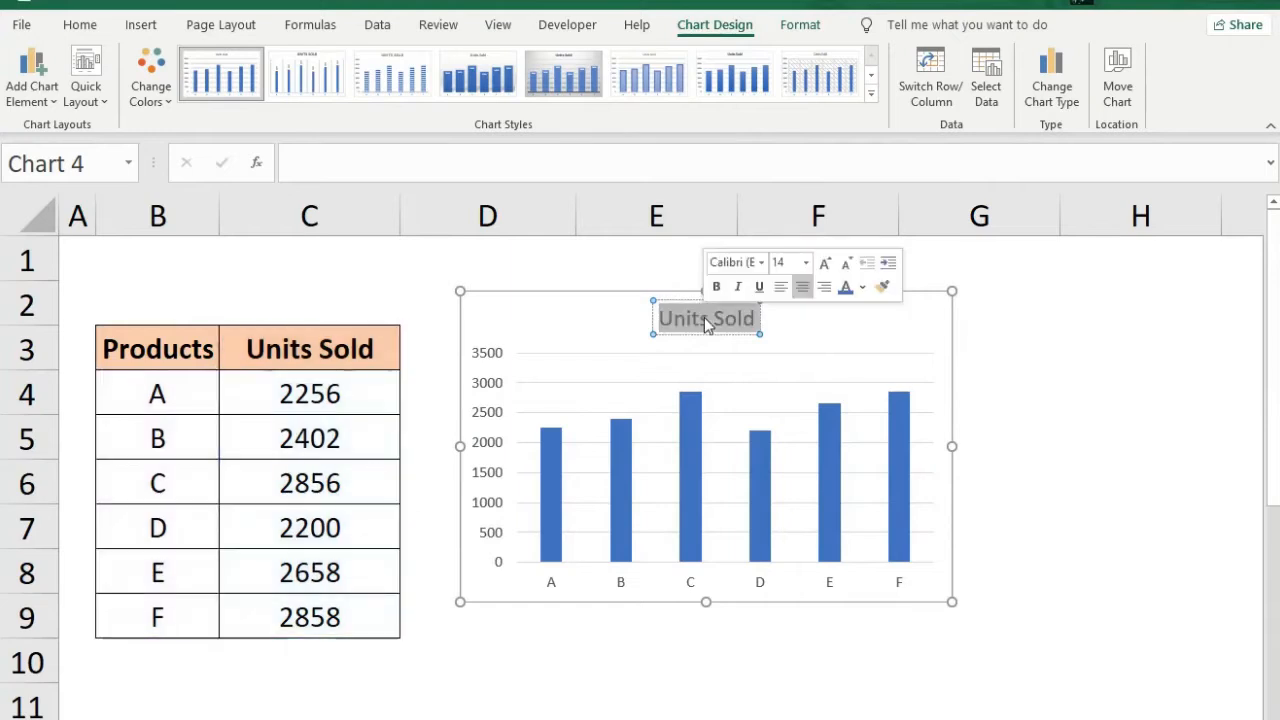
type("Sales by Product")
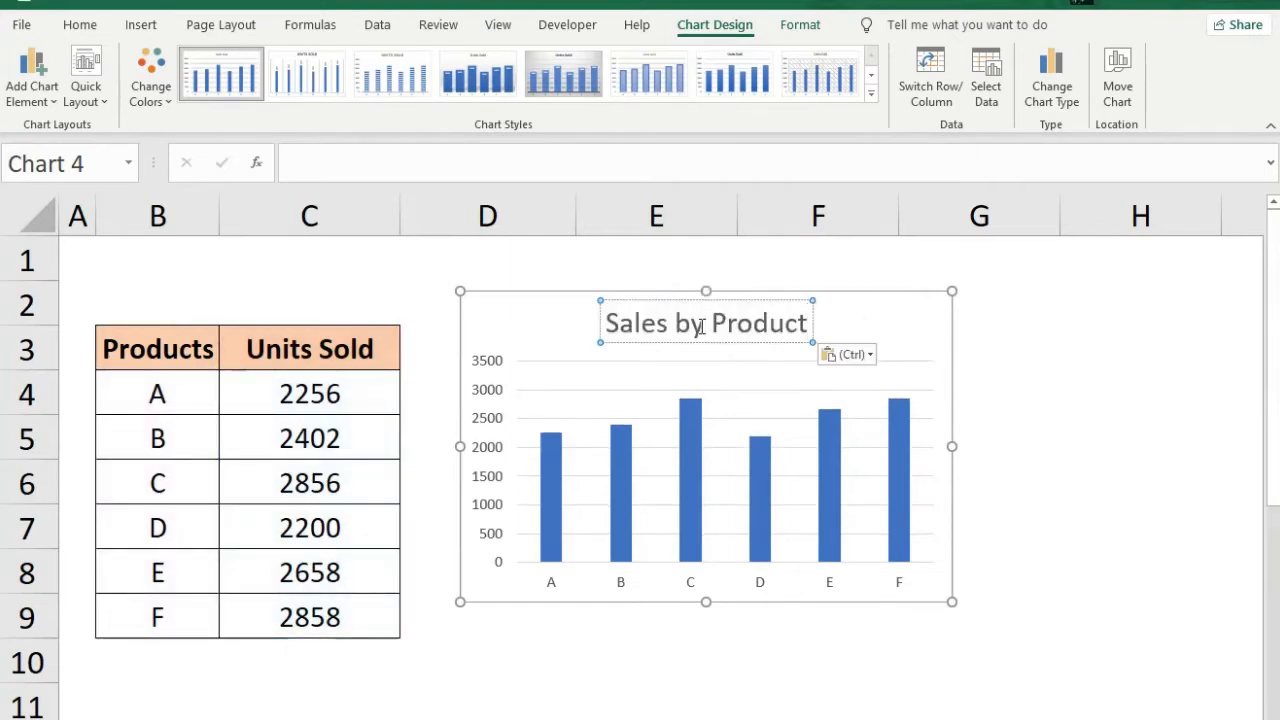
Step: Format the chart title as 12 pt, bold and underlined
triple_click(701, 327)
left_click(803, 271)
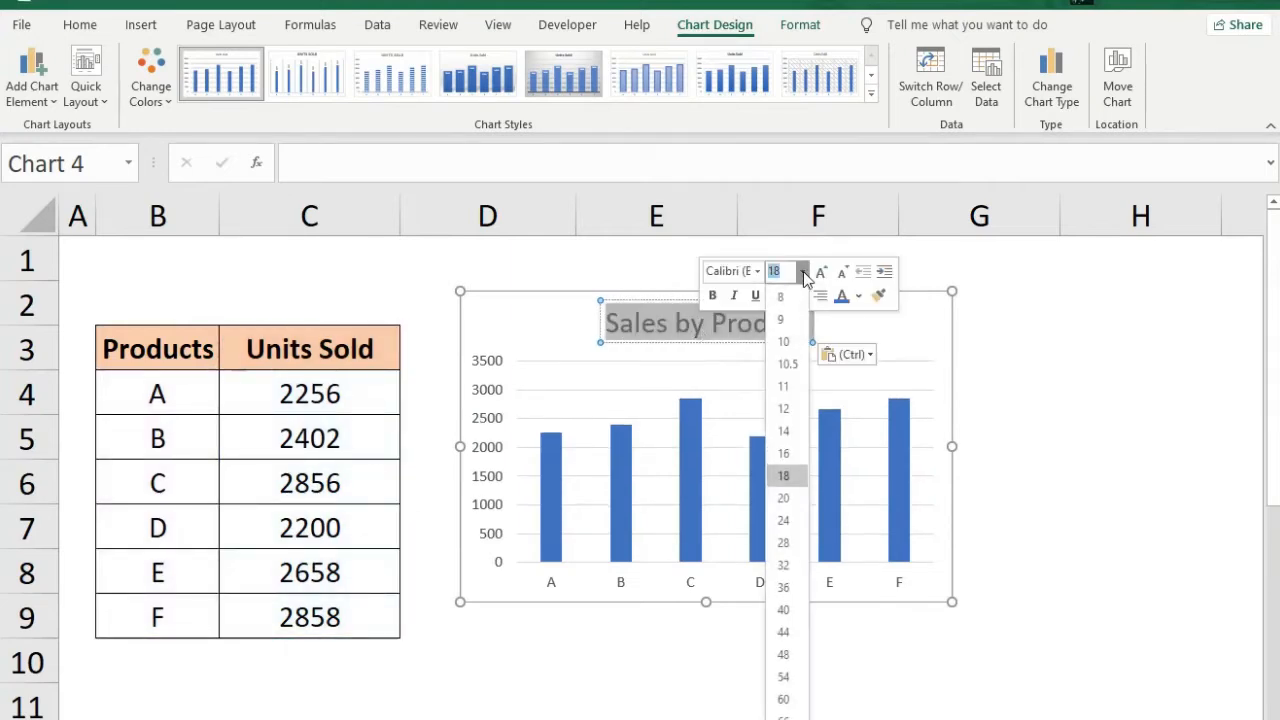
left_click(785, 408)
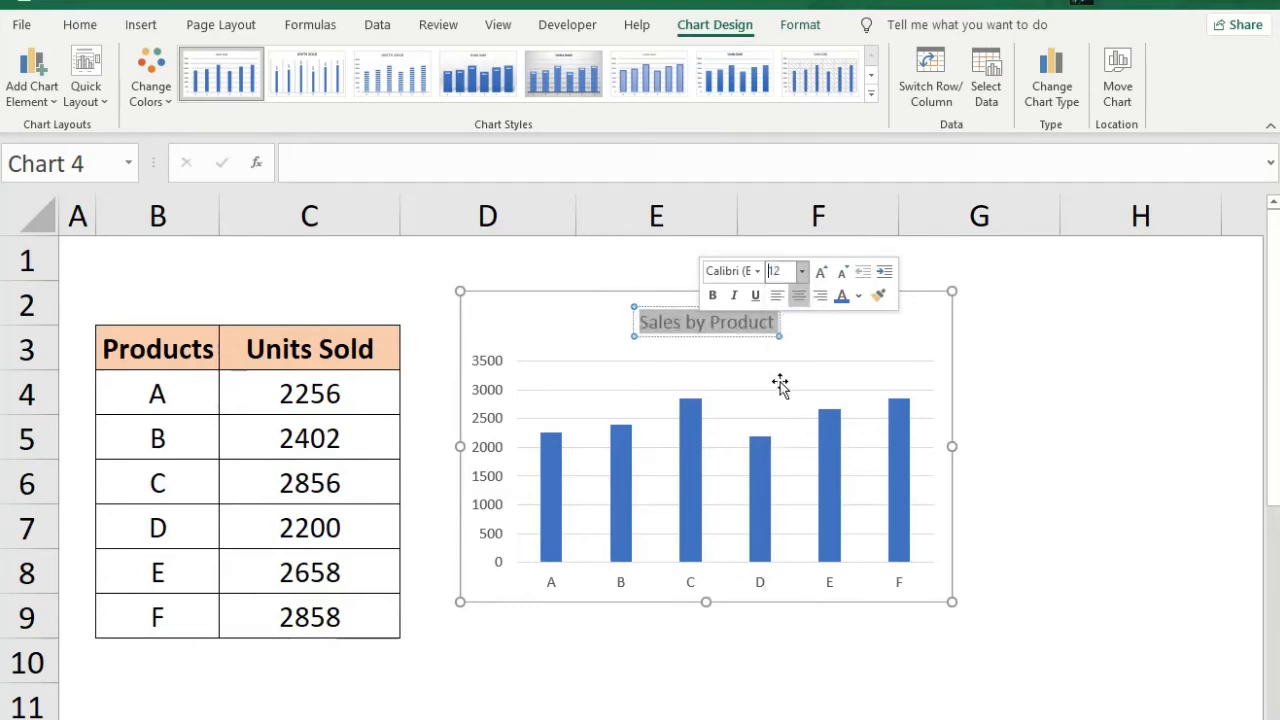
left_click(713, 296)
left_click(85, 24)
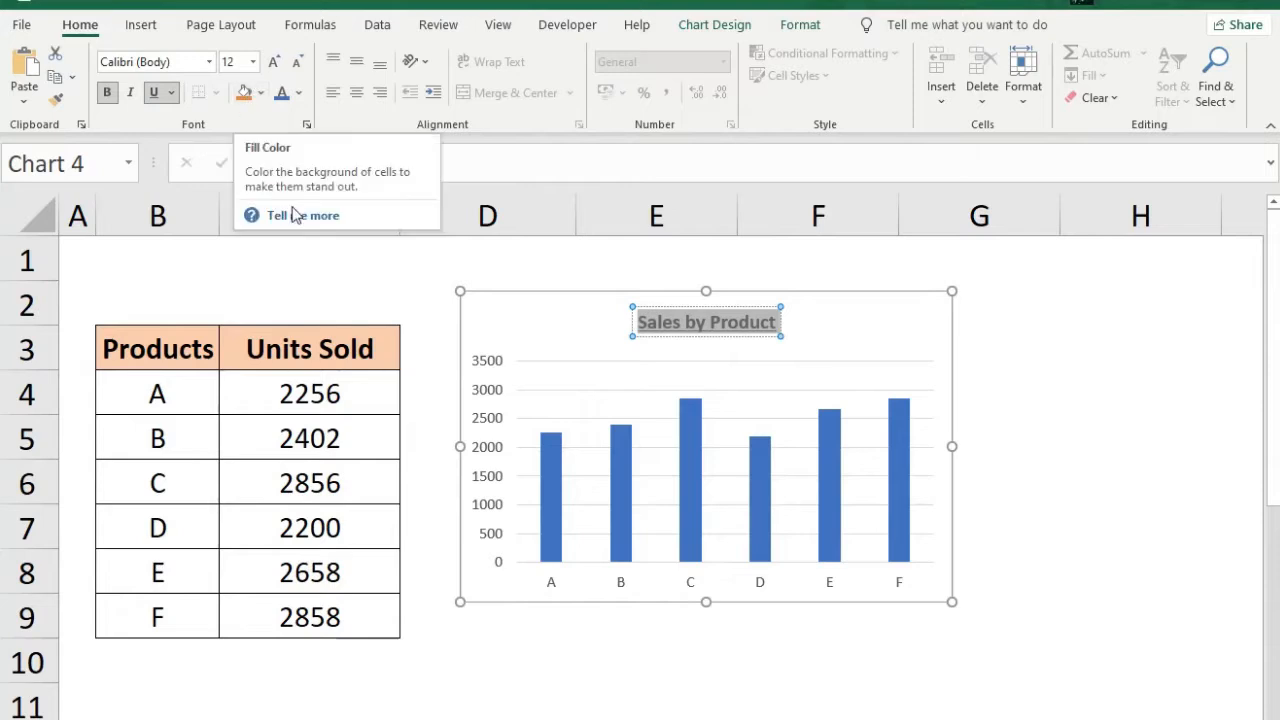
Step: Make the horizontal axis labels bold and set their font size to 12
left_click(616, 577)
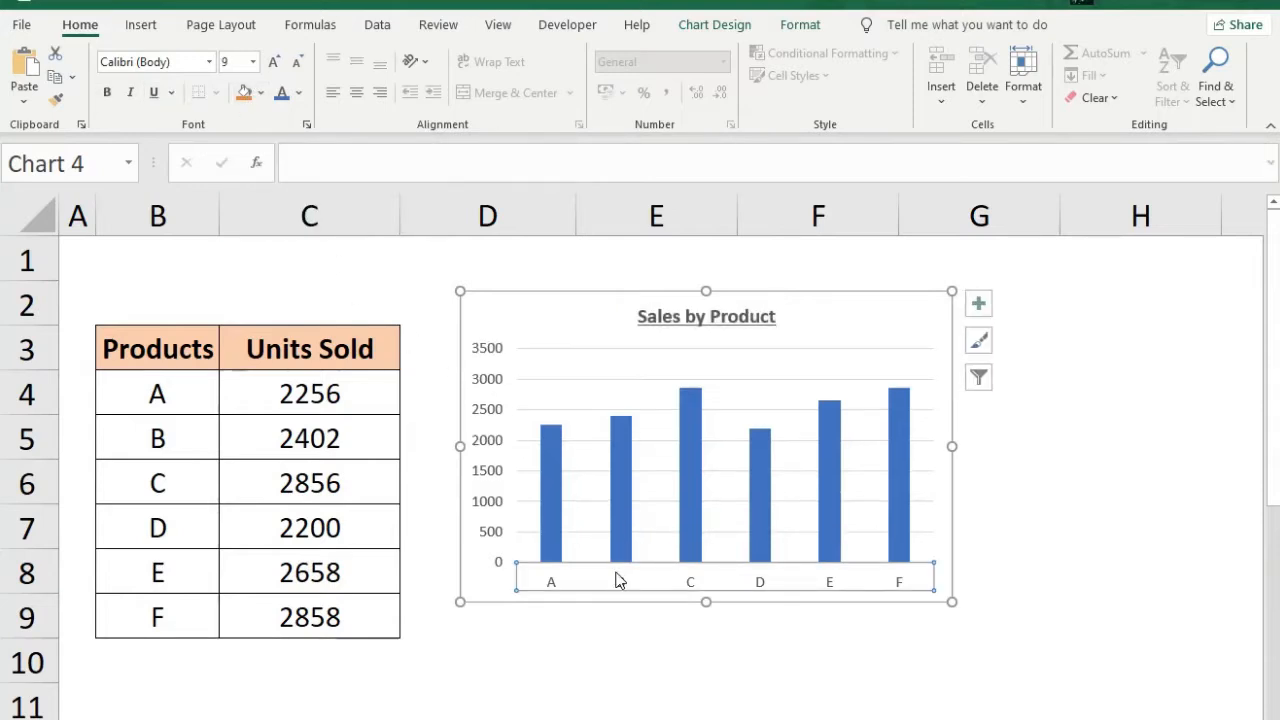
left_click(107, 92)
left_click(253, 62)
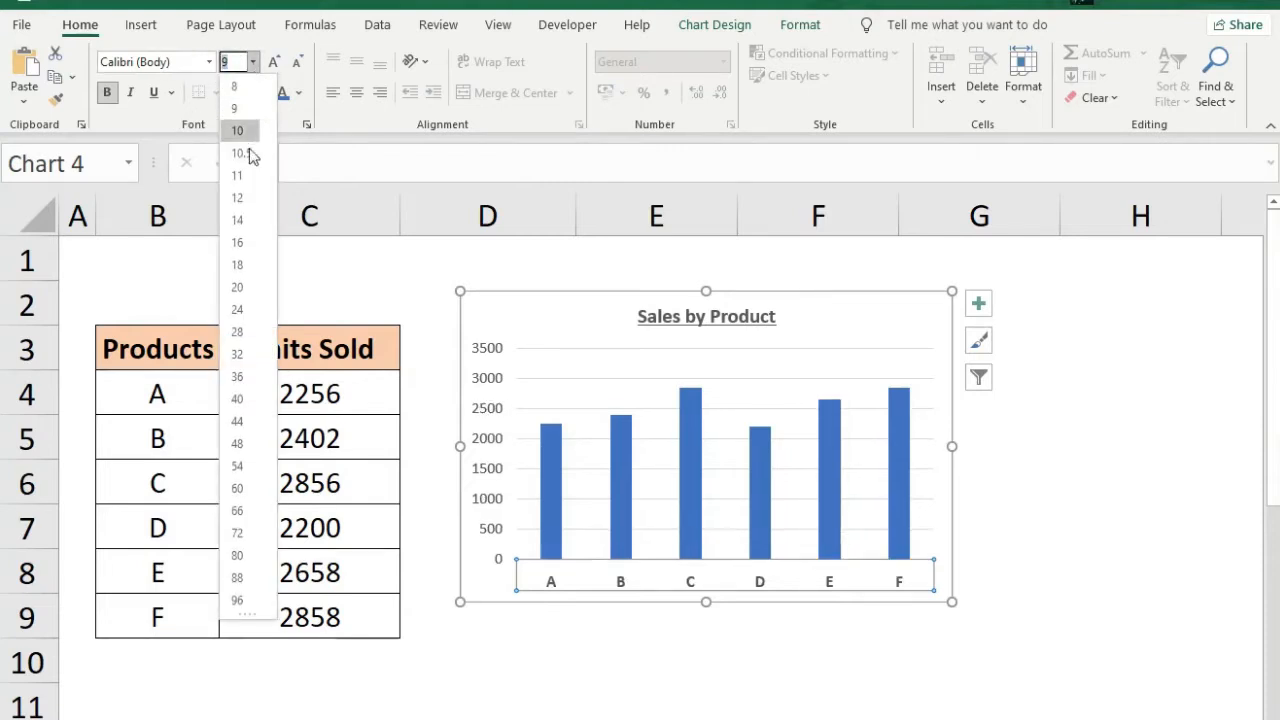
left_click(243, 194)
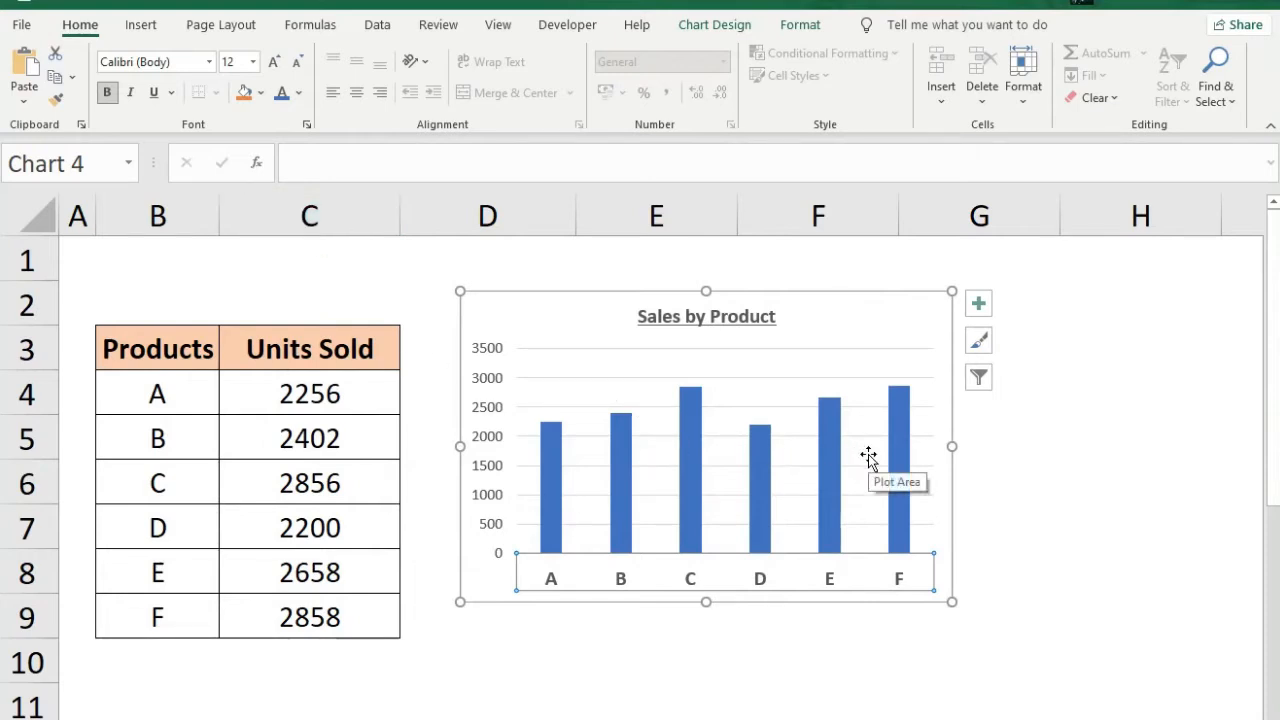
Step: Add data labels to the chart's columns and remove the gridlines
left_click(982, 307)
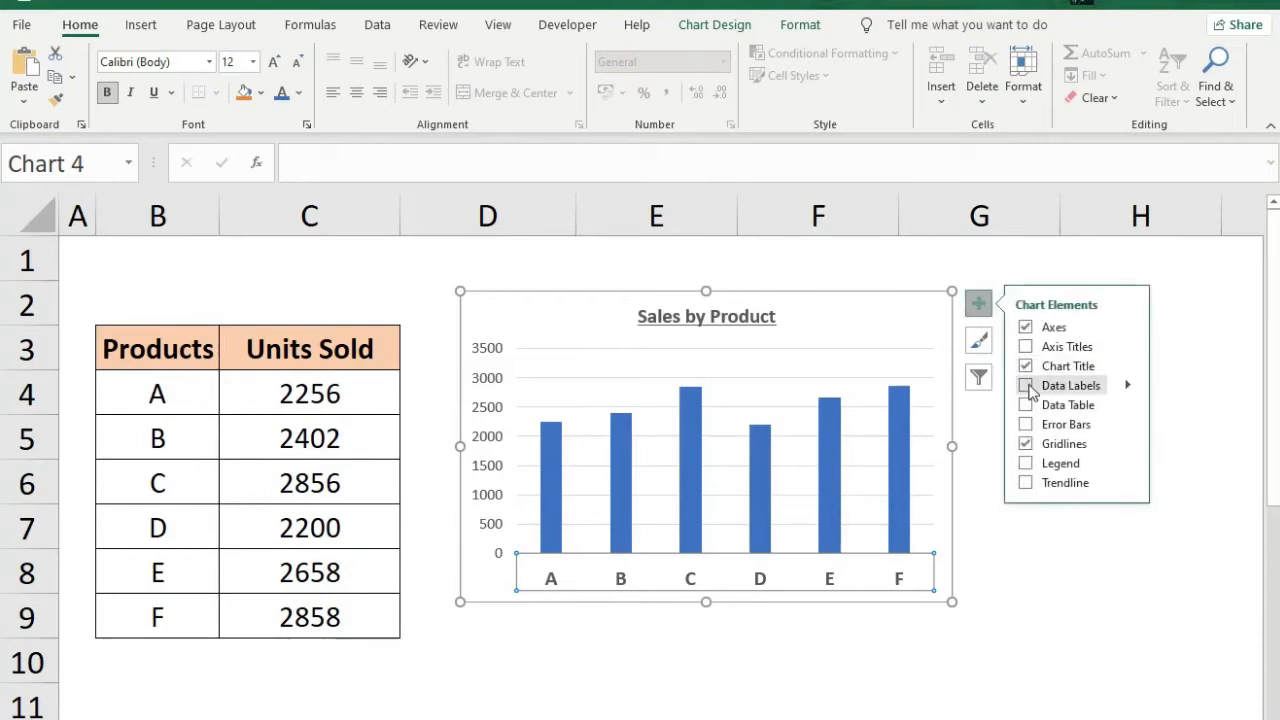
left_click(1027, 386)
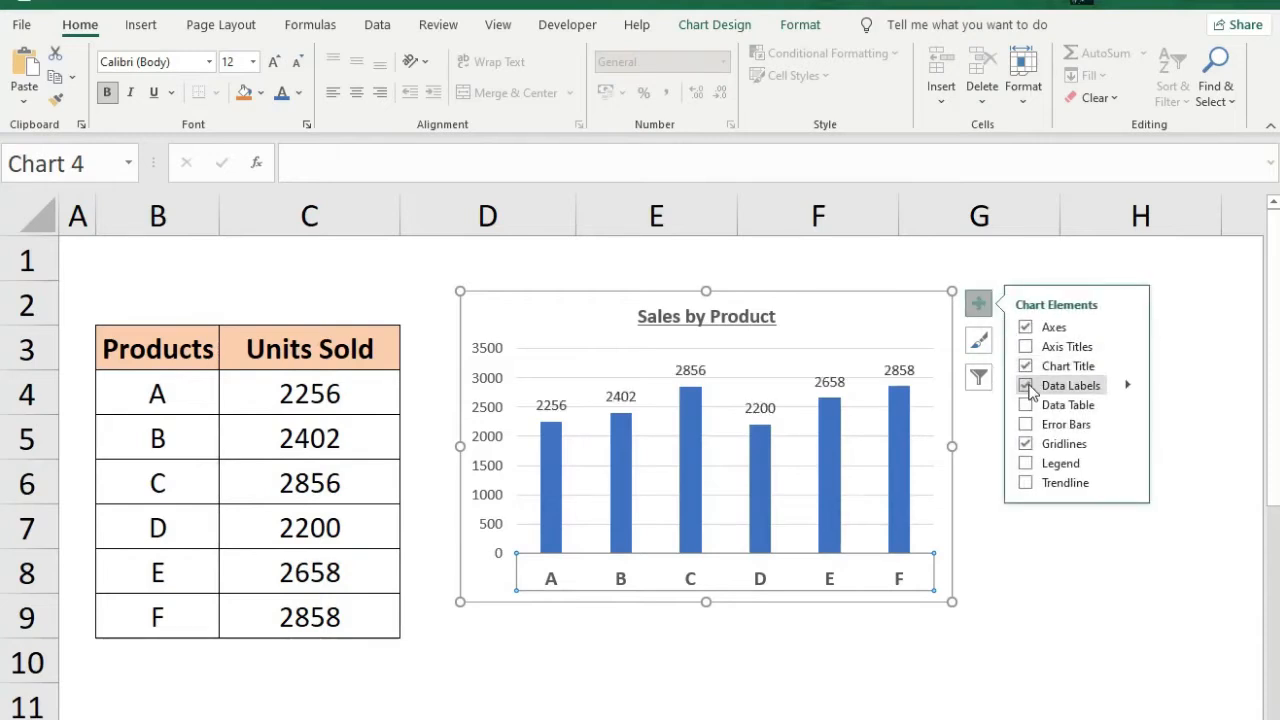
left_click(1026, 444)
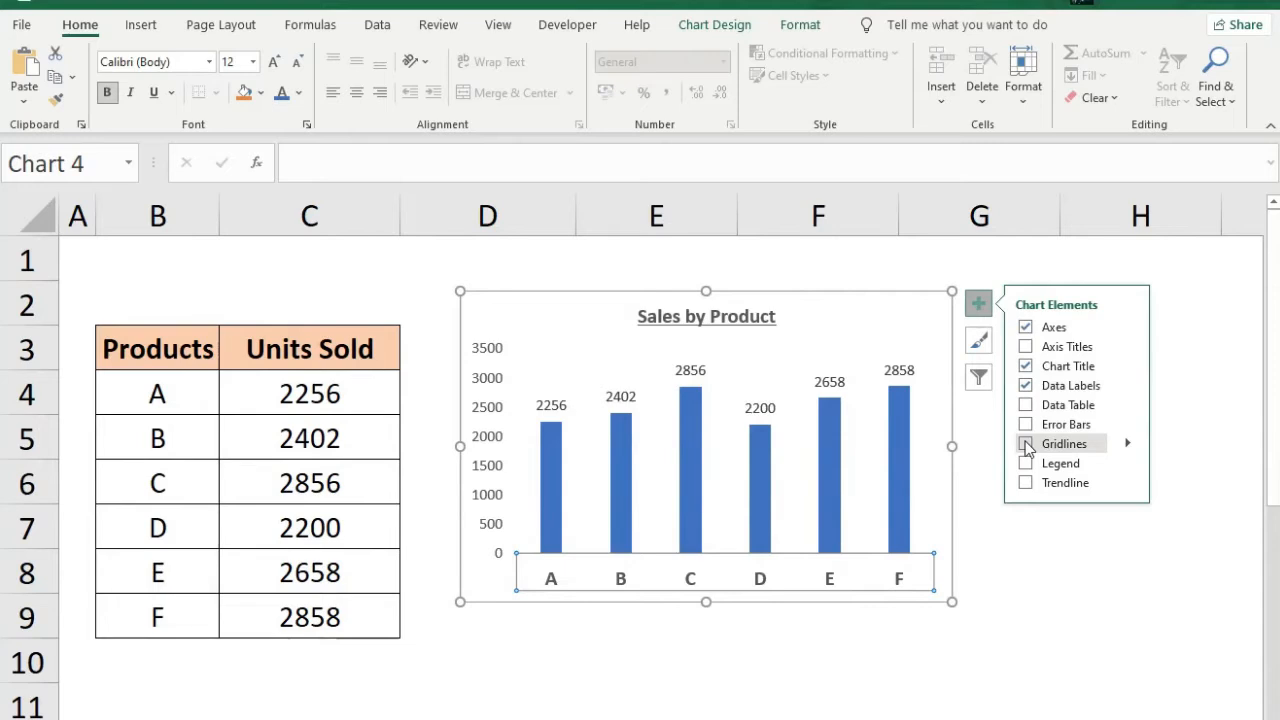
Step: Delete the chart's vertical value axis
left_click(490, 388)
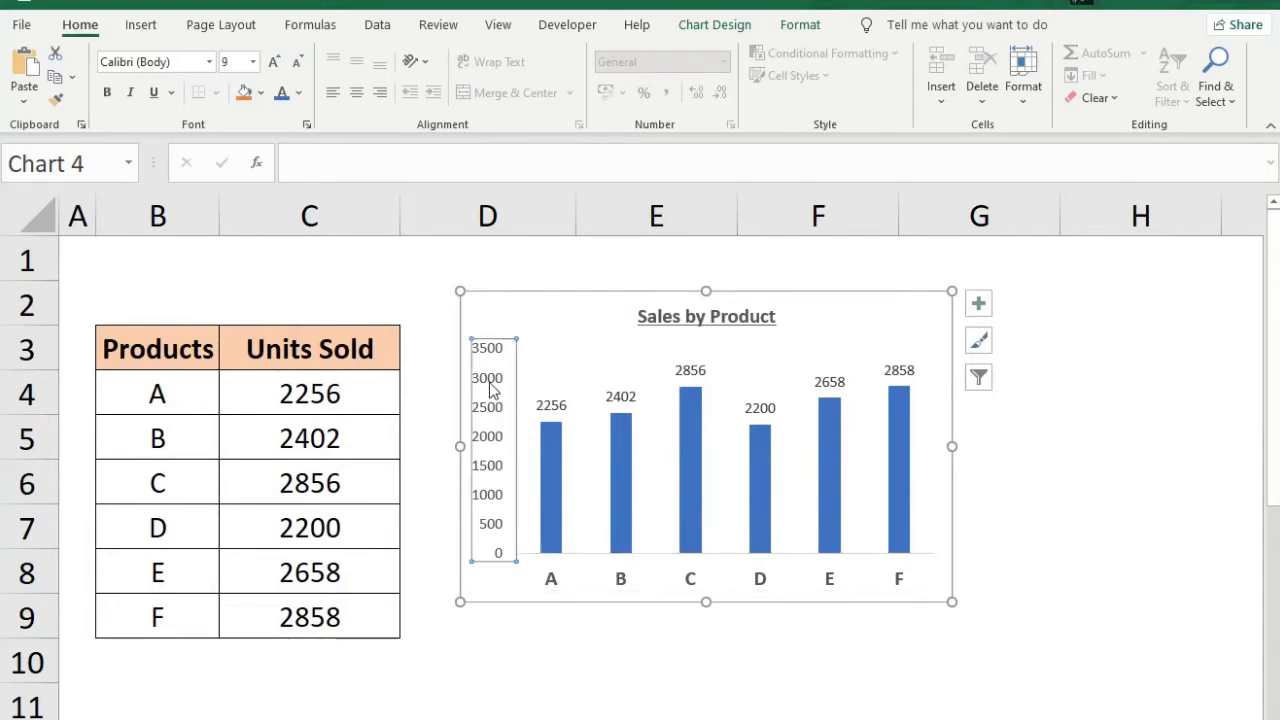
right_click(490, 388)
left_click(523, 398)
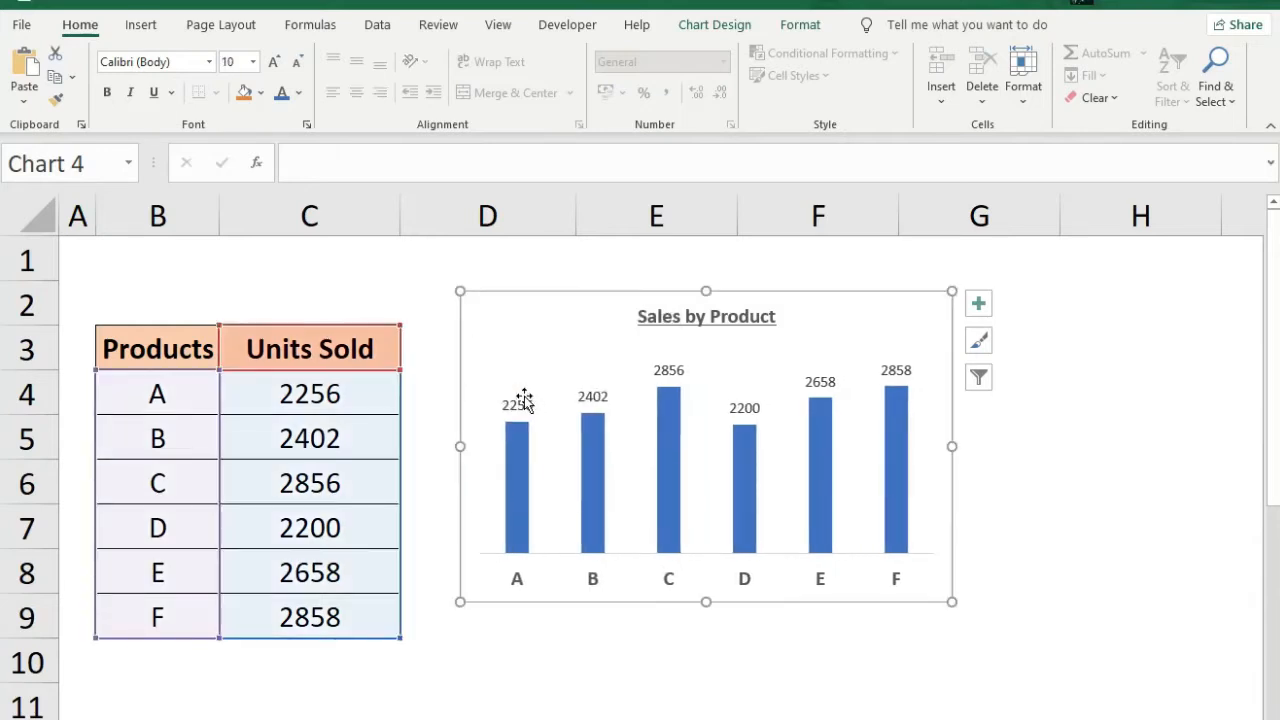
Step: Make the data labels above the columns bold and colour them theme blue to match the columns
left_click(684, 376)
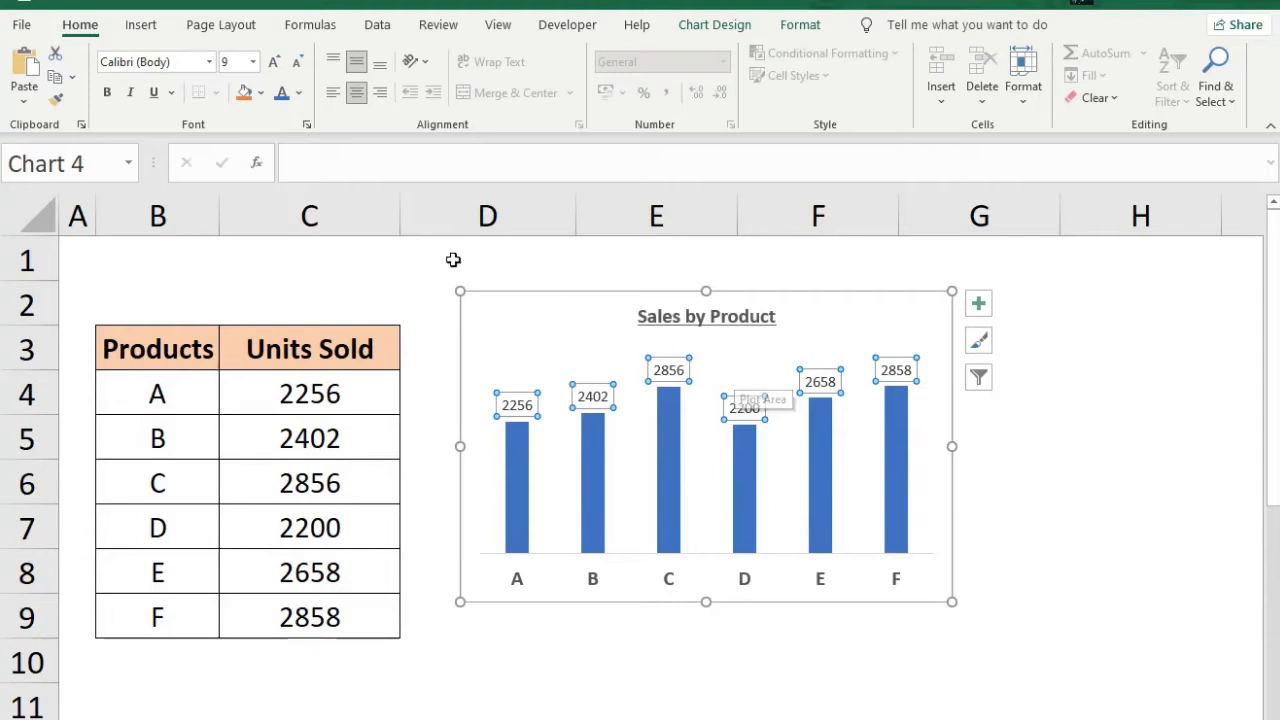
left_click(100, 94)
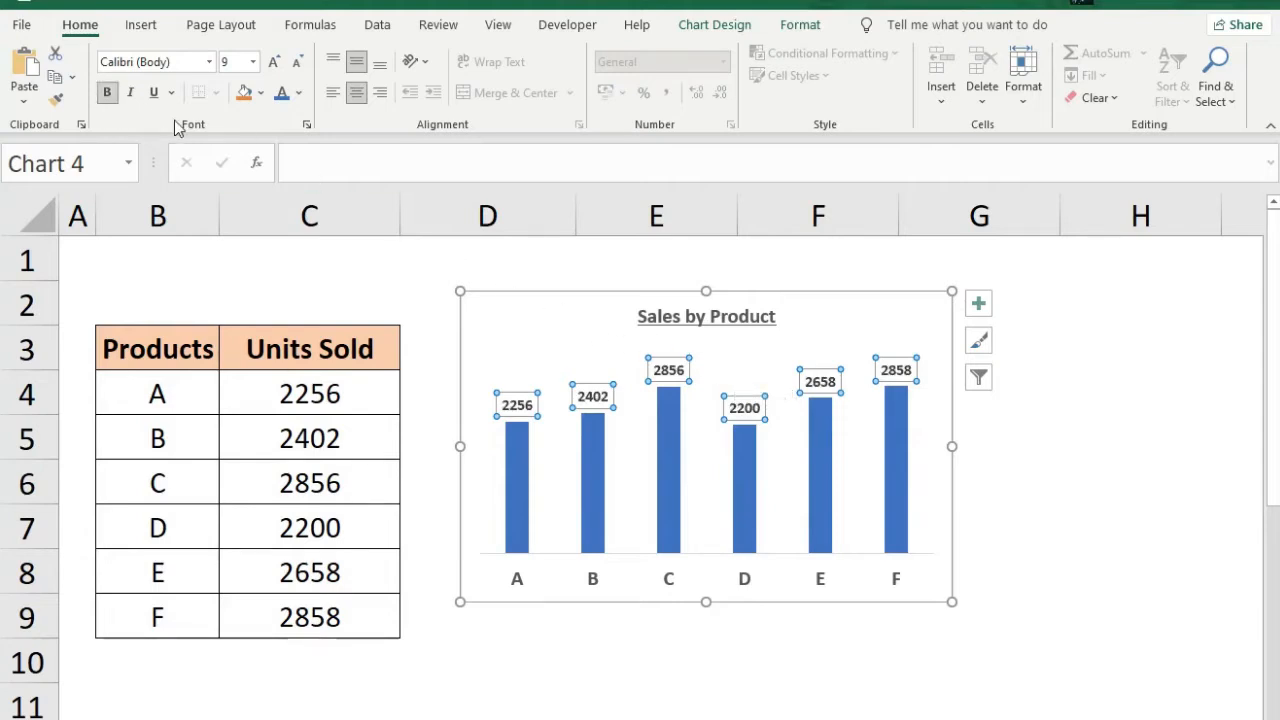
left_click(298, 93)
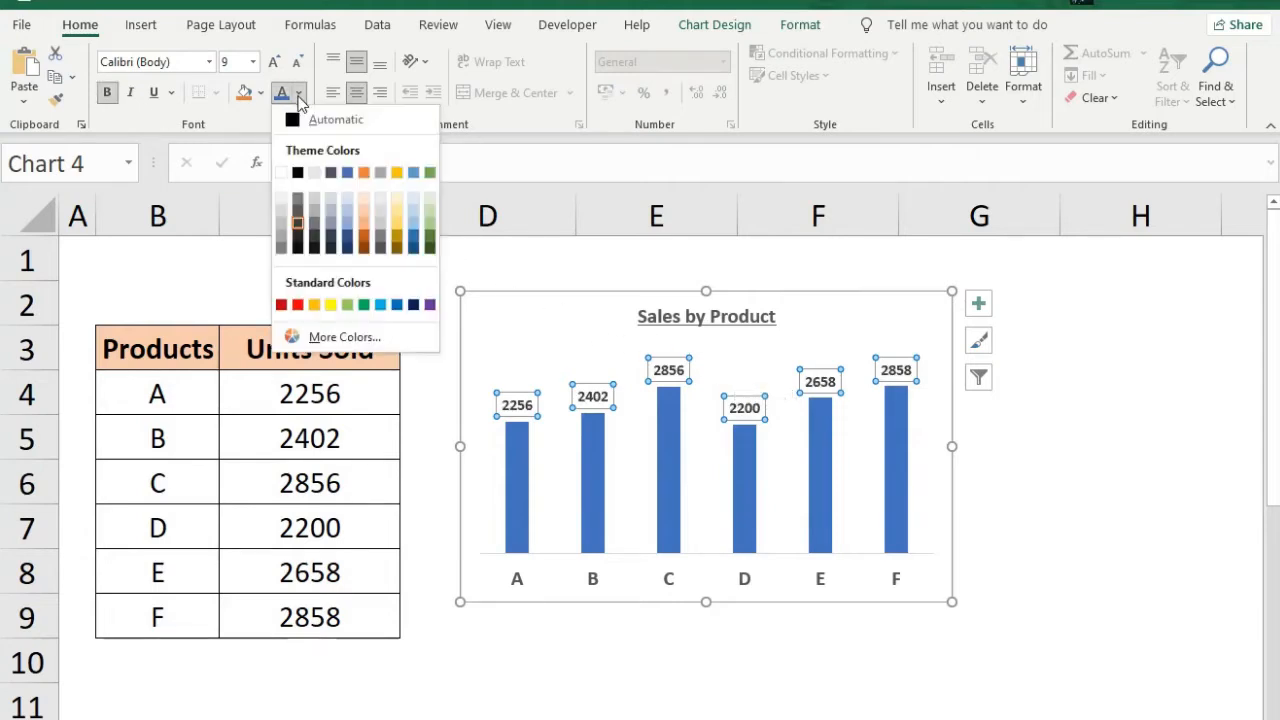
left_click(347, 172)
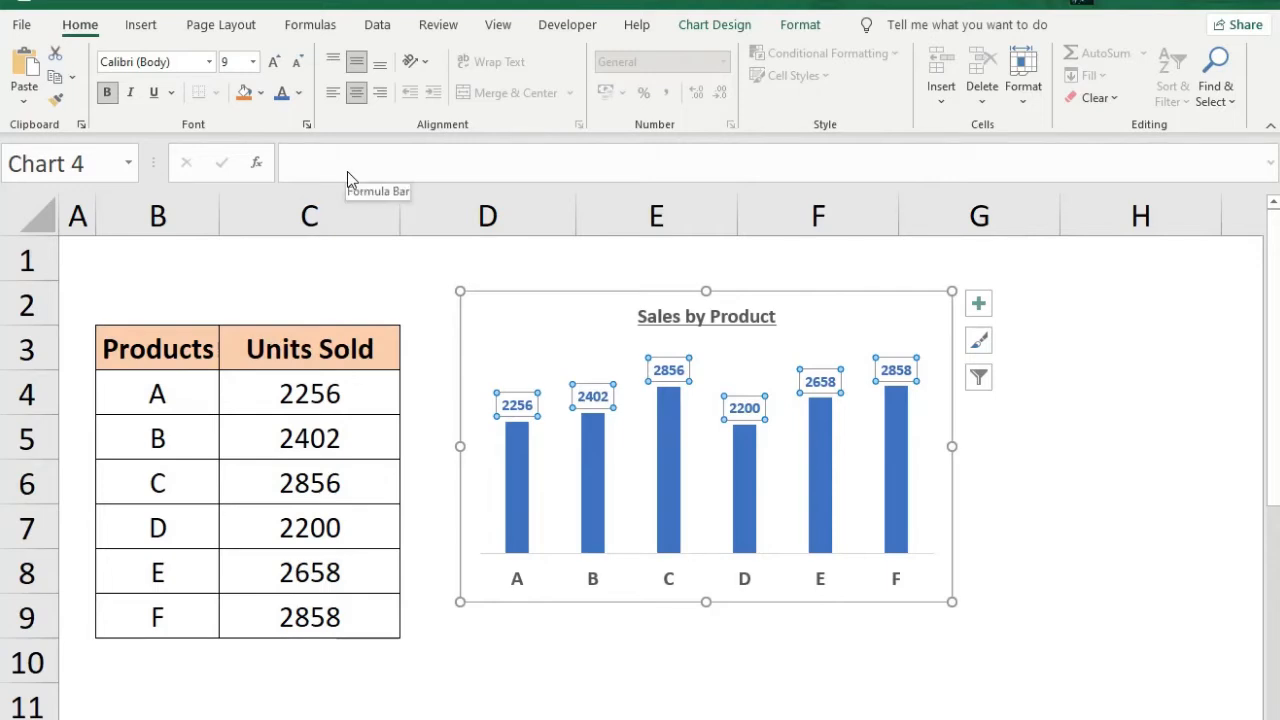
left_click(941, 582)
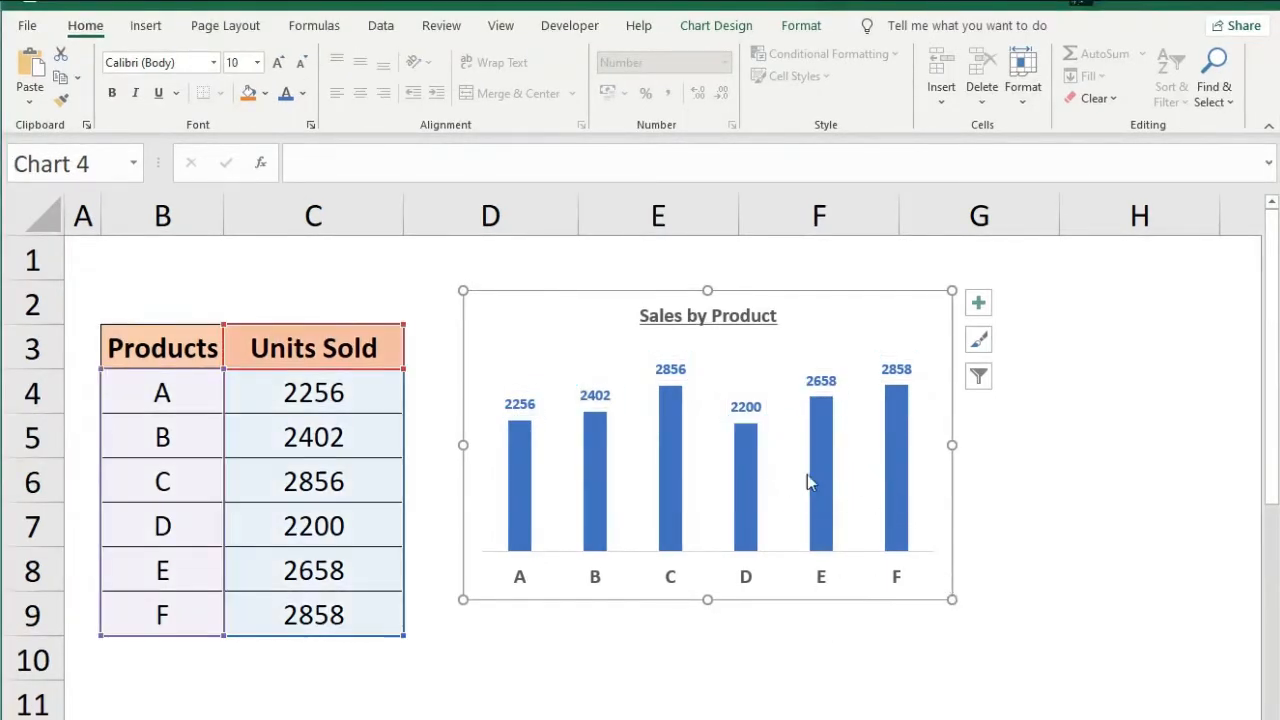
Step: Look through the chart area's fill, border and size options and the list of formattable chart elements, and close the formatting options
double_click(857, 331)
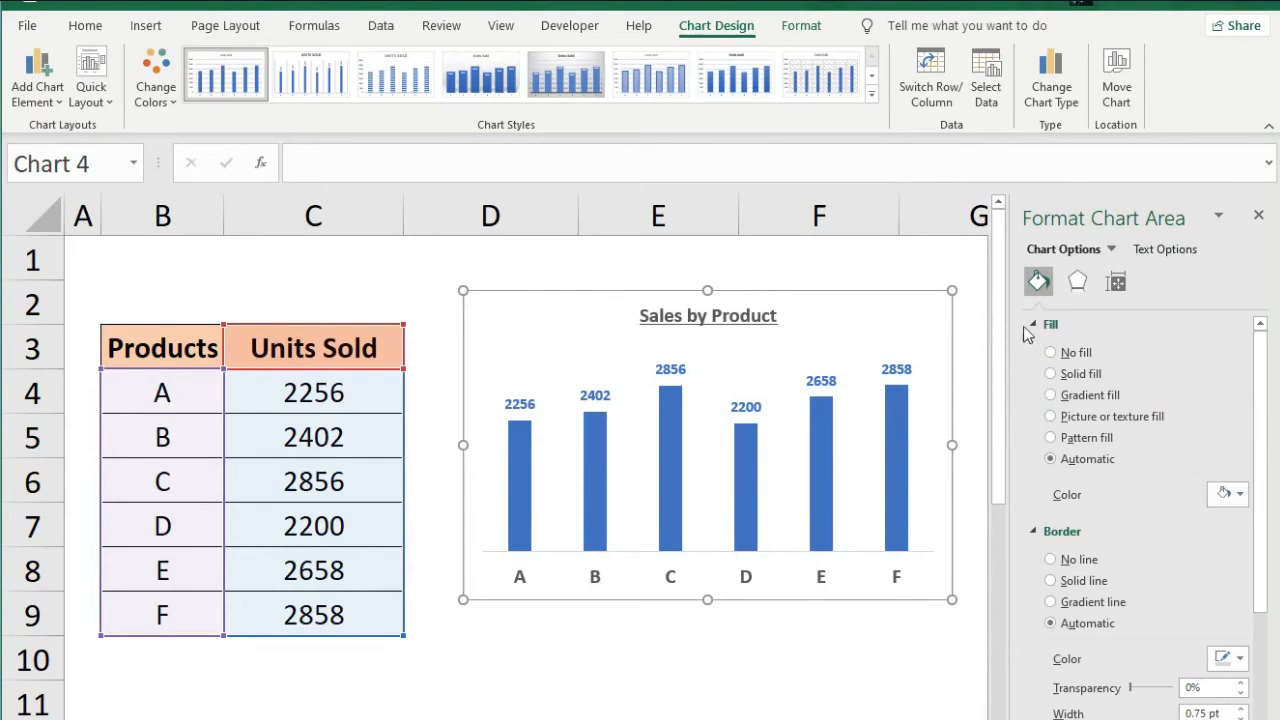
left_click(1077, 281)
left_click(1116, 283)
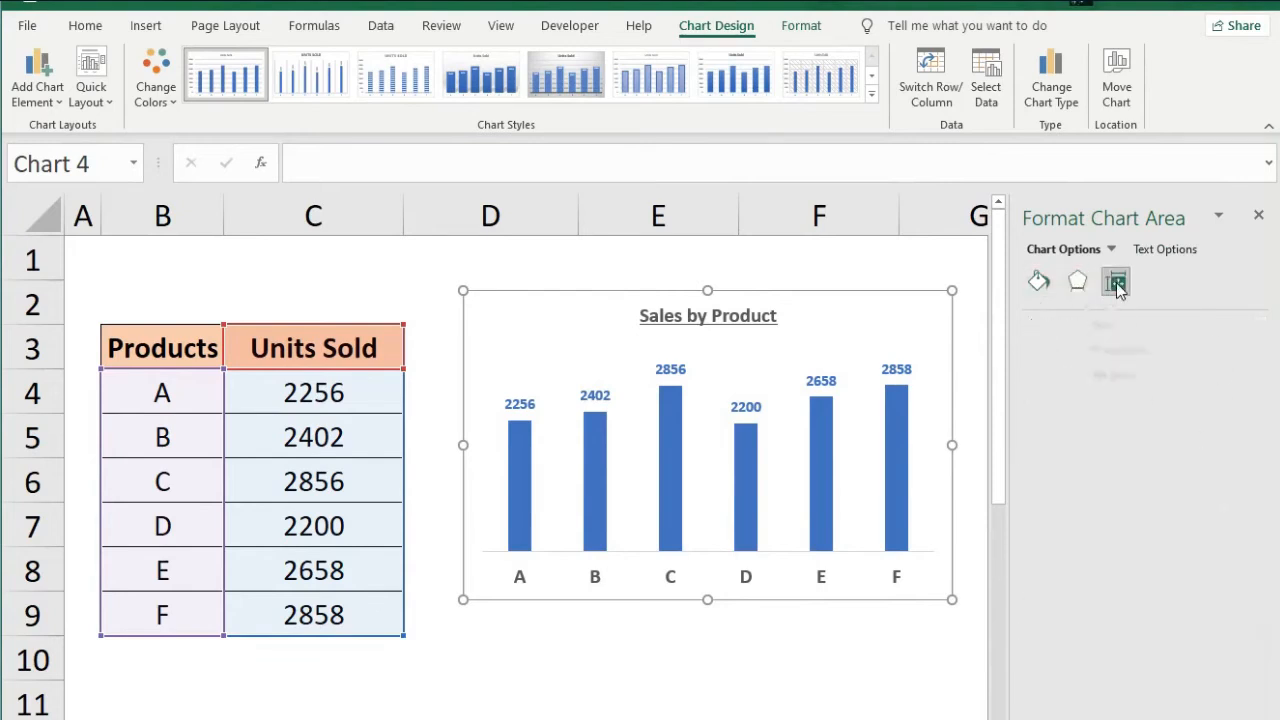
left_click(1111, 249)
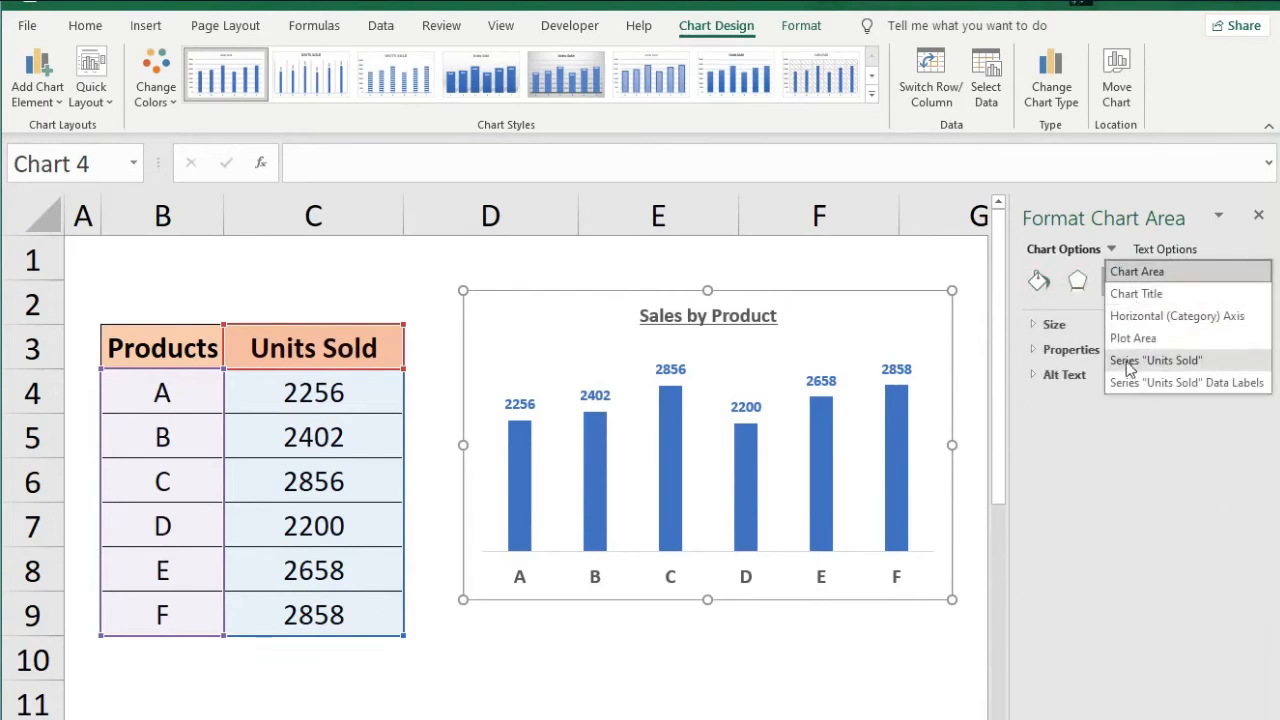
left_click(1038, 281)
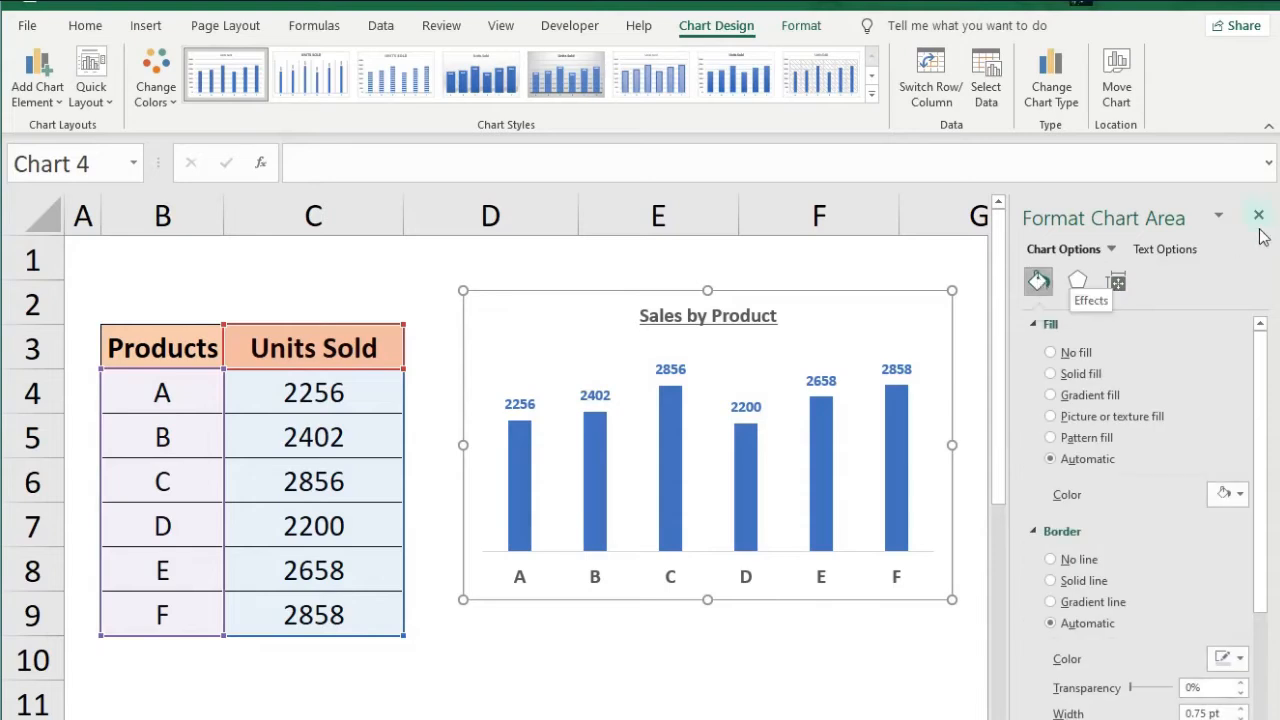
left_click(1258, 215)
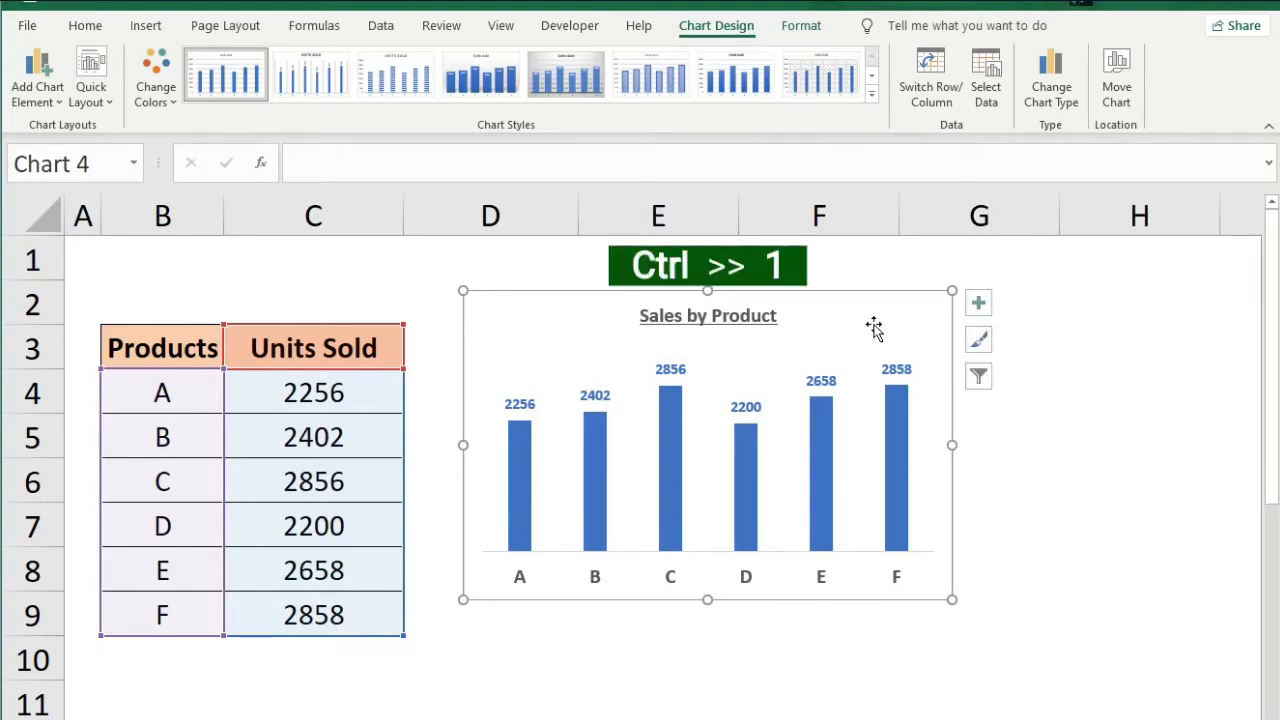
Step: Set the gap width of the chart's columns to 150% and make the whole chart slightly smaller
key("ctrl+1")
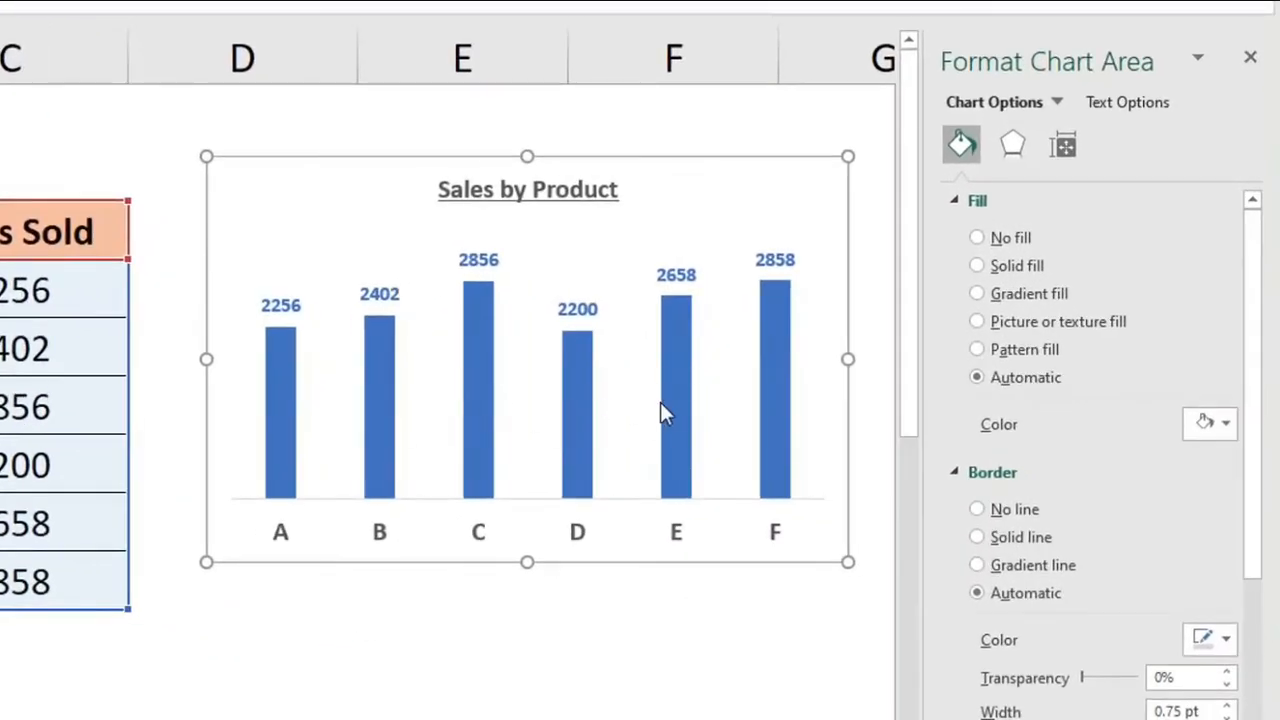
left_click(665, 410)
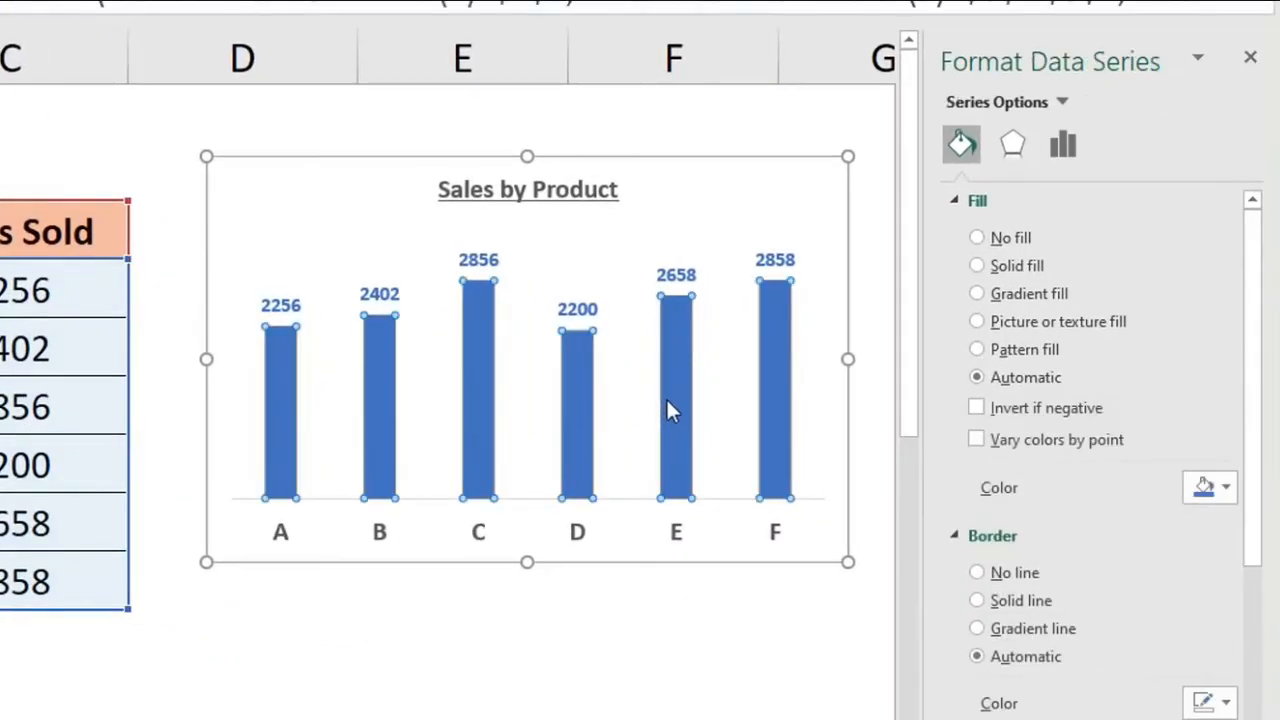
left_click(1063, 144)
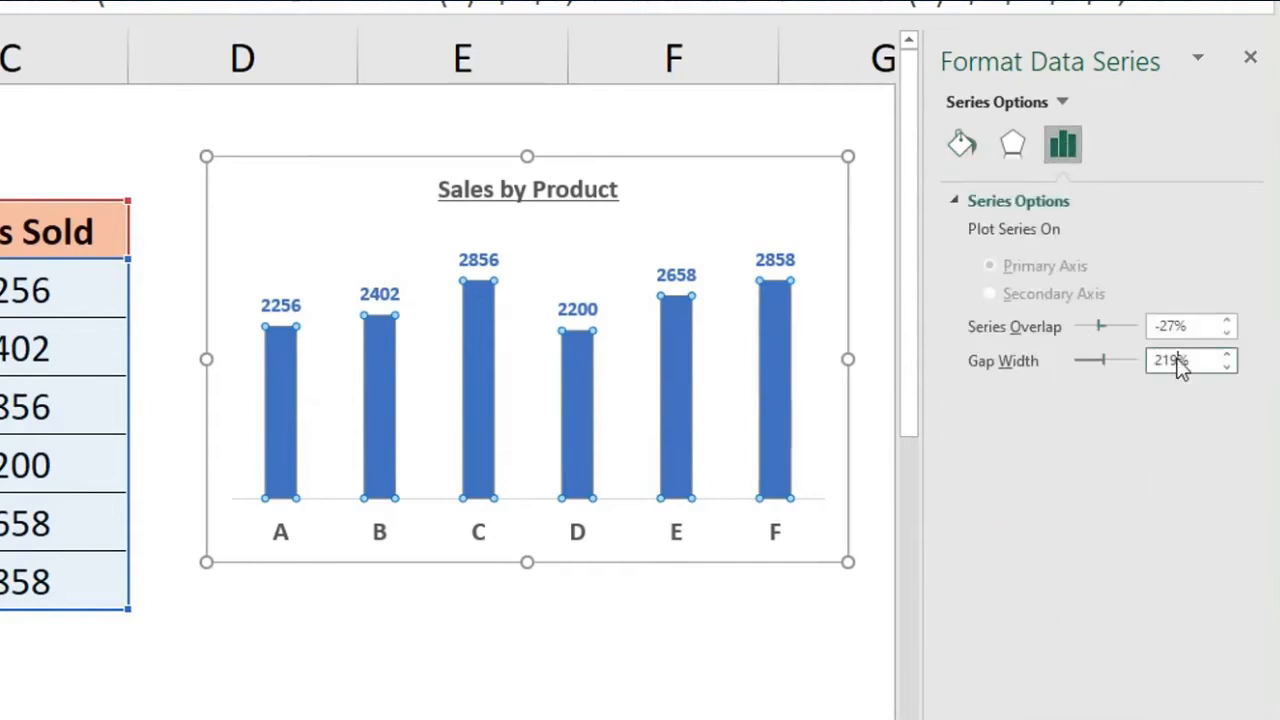
left_click_drag(1177, 361, 1136, 366)
type("150")
key("Return")
left_click_drag(848, 562, 815, 545)
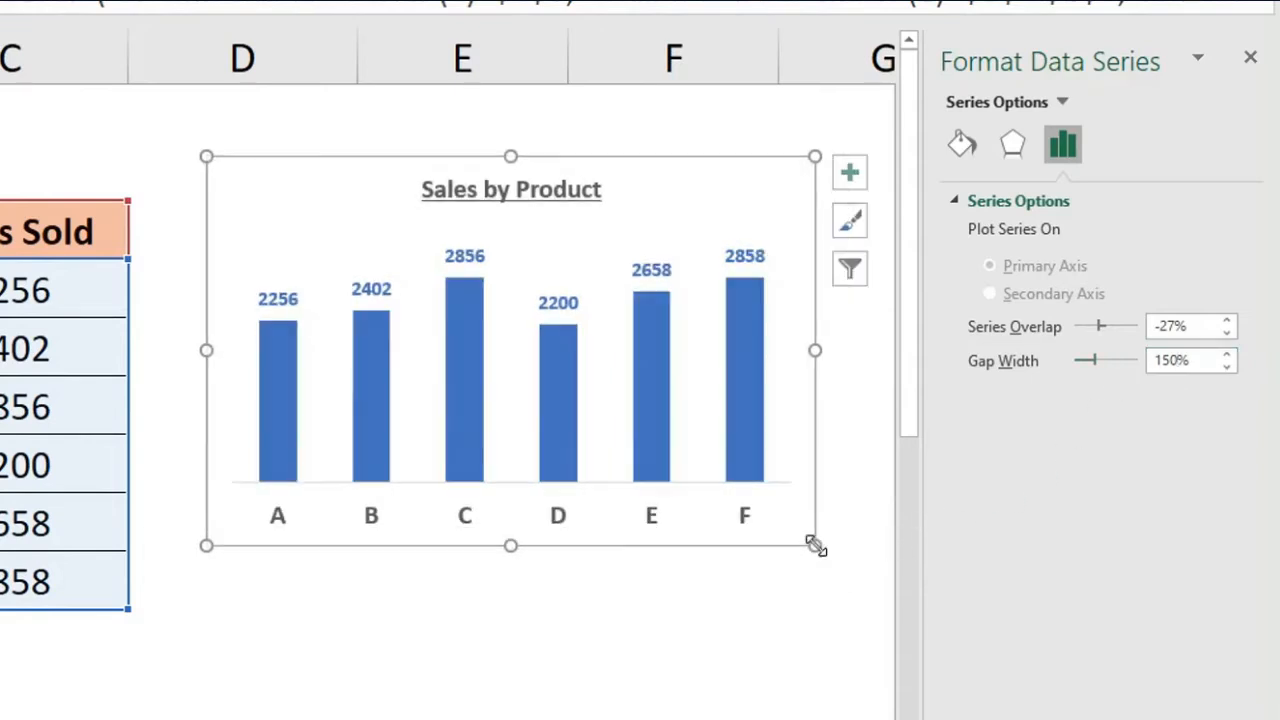
Step: Remove the border line around the chart area and deselect the chart
left_click(106, 228)
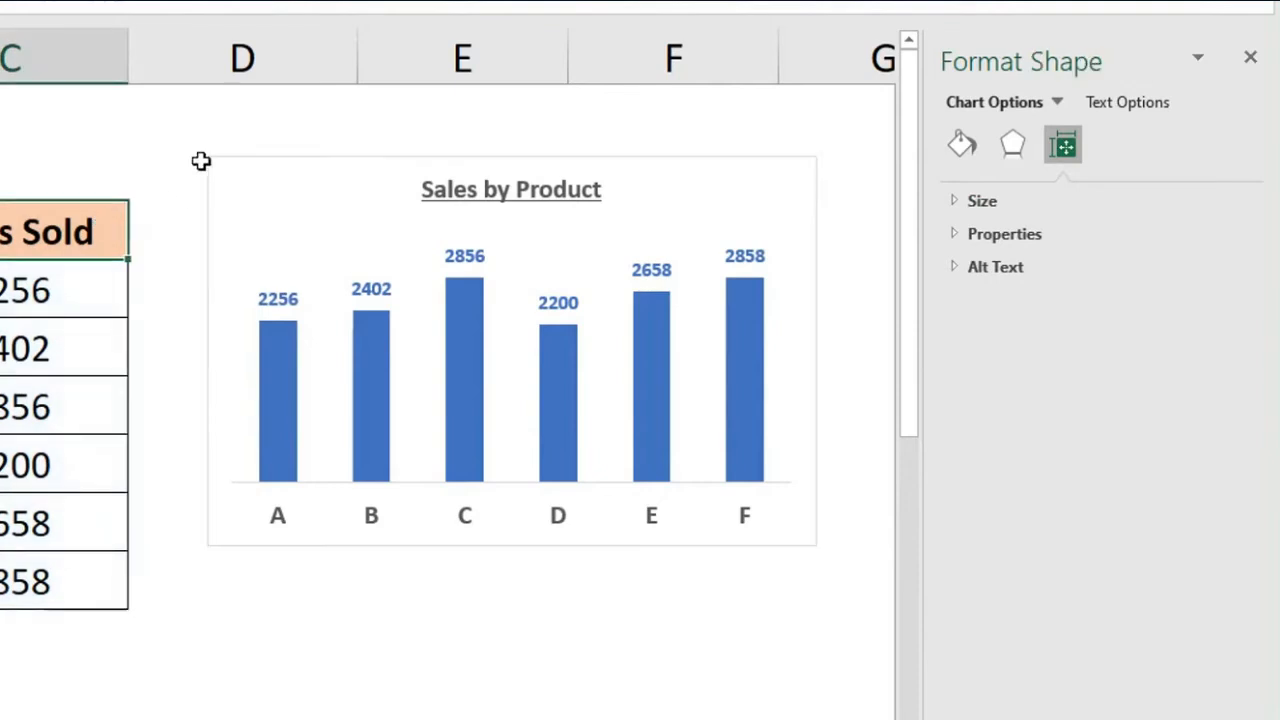
left_click(240, 195)
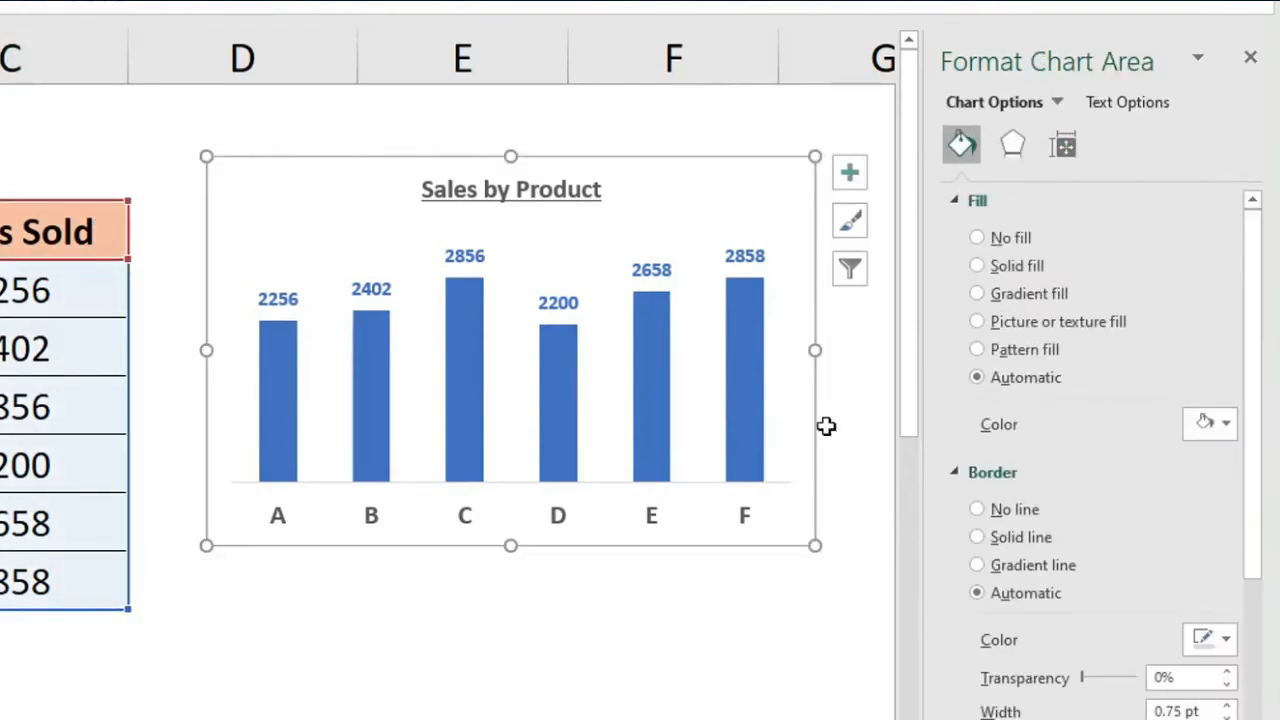
left_click(980, 510)
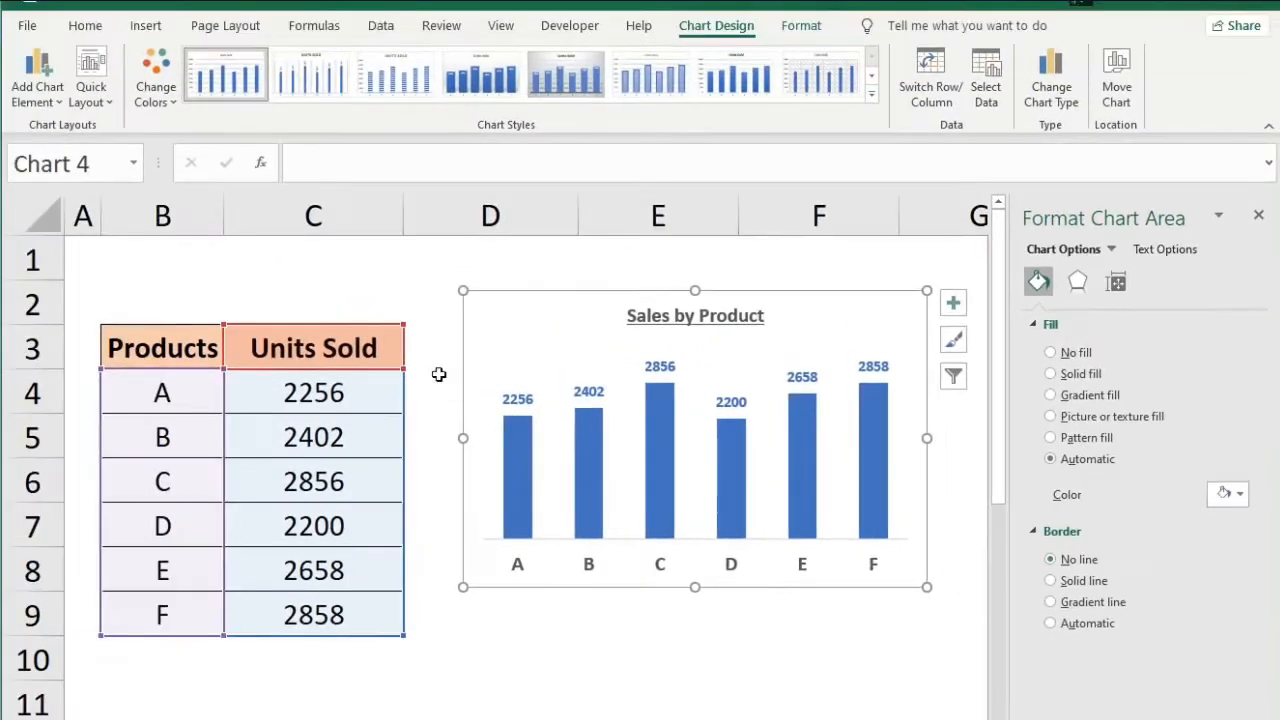
left_click(61, 227)
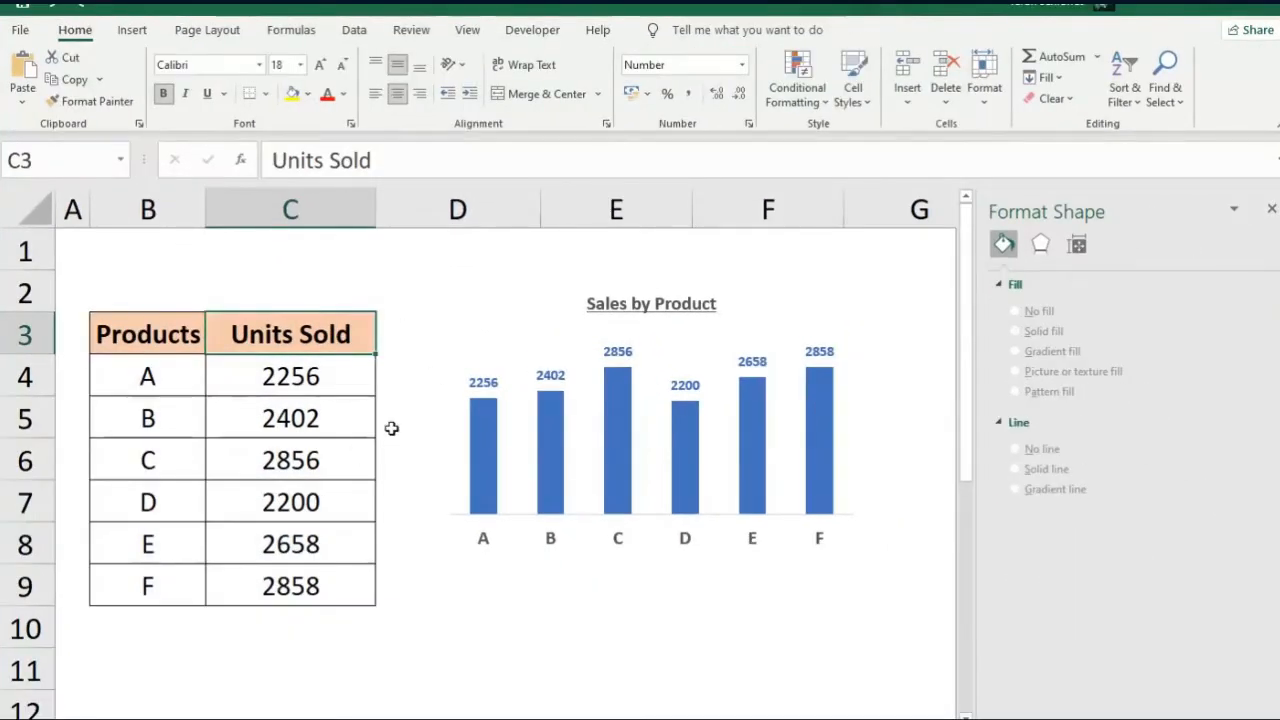
Step: Fill all the chart's columns with a dark grey theme colour
left_click(790, 338)
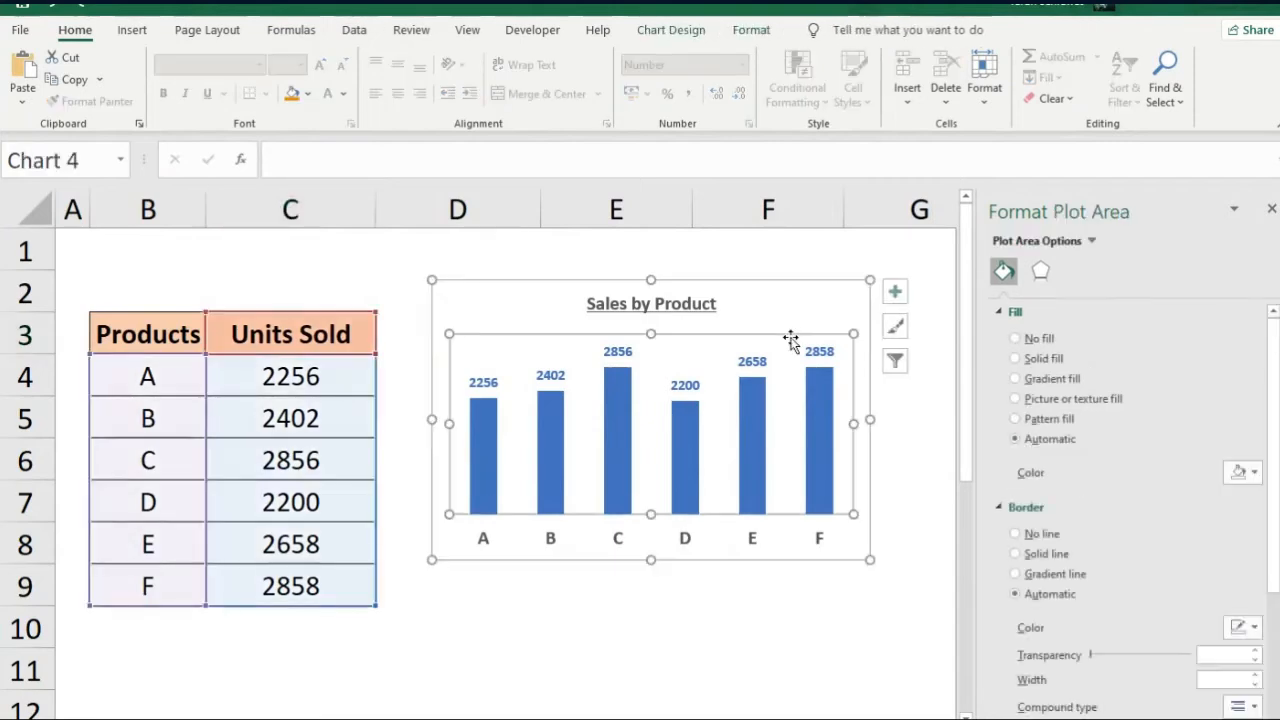
left_click(791, 309)
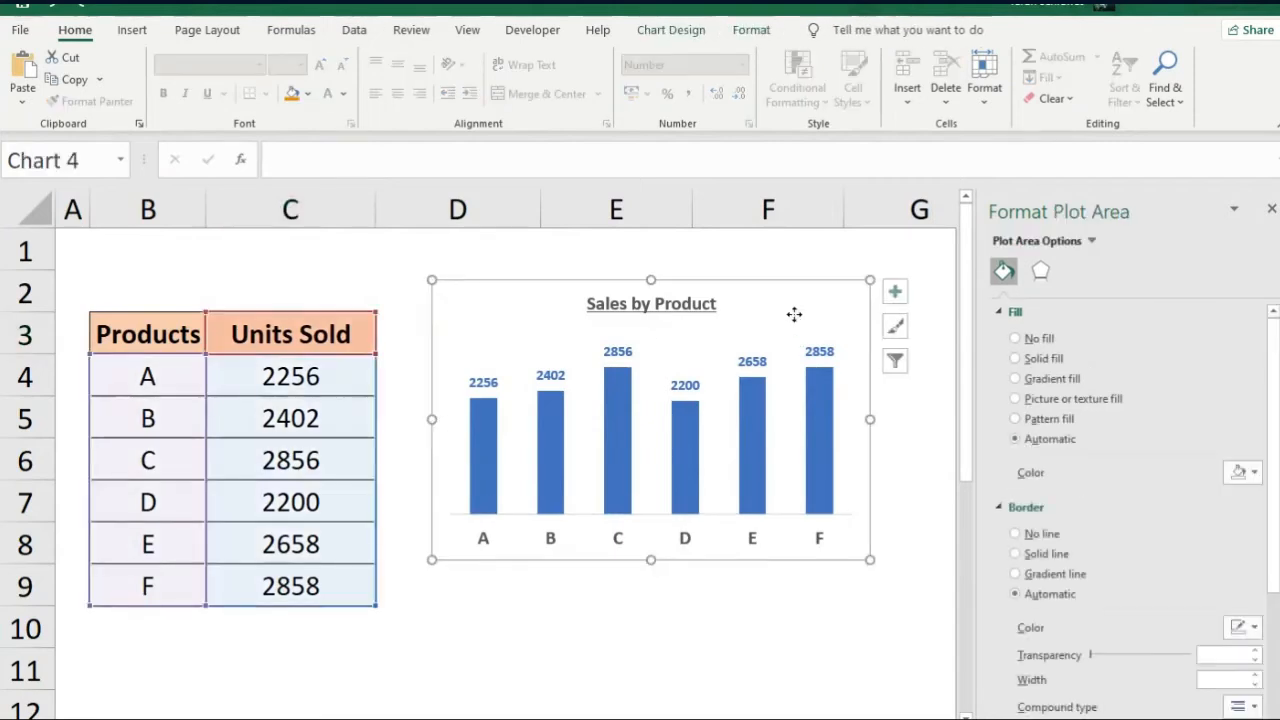
left_click(824, 388)
left_click(1242, 518)
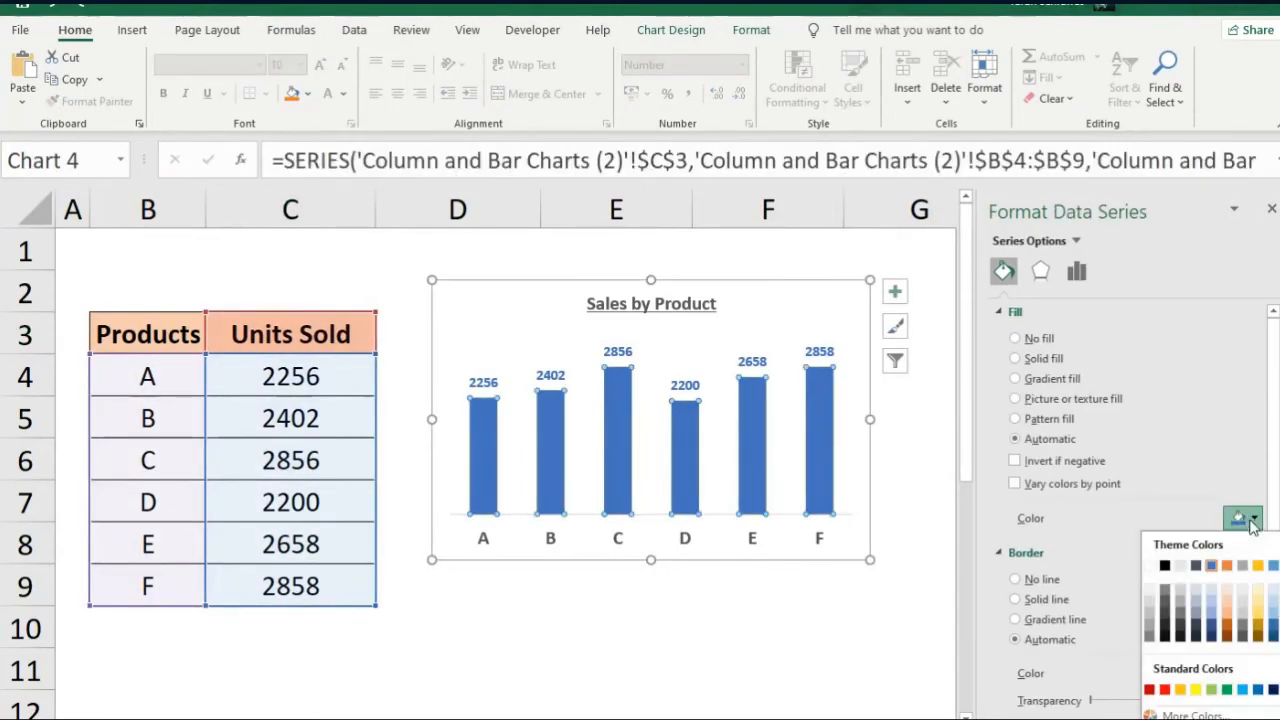
left_click(1196, 628)
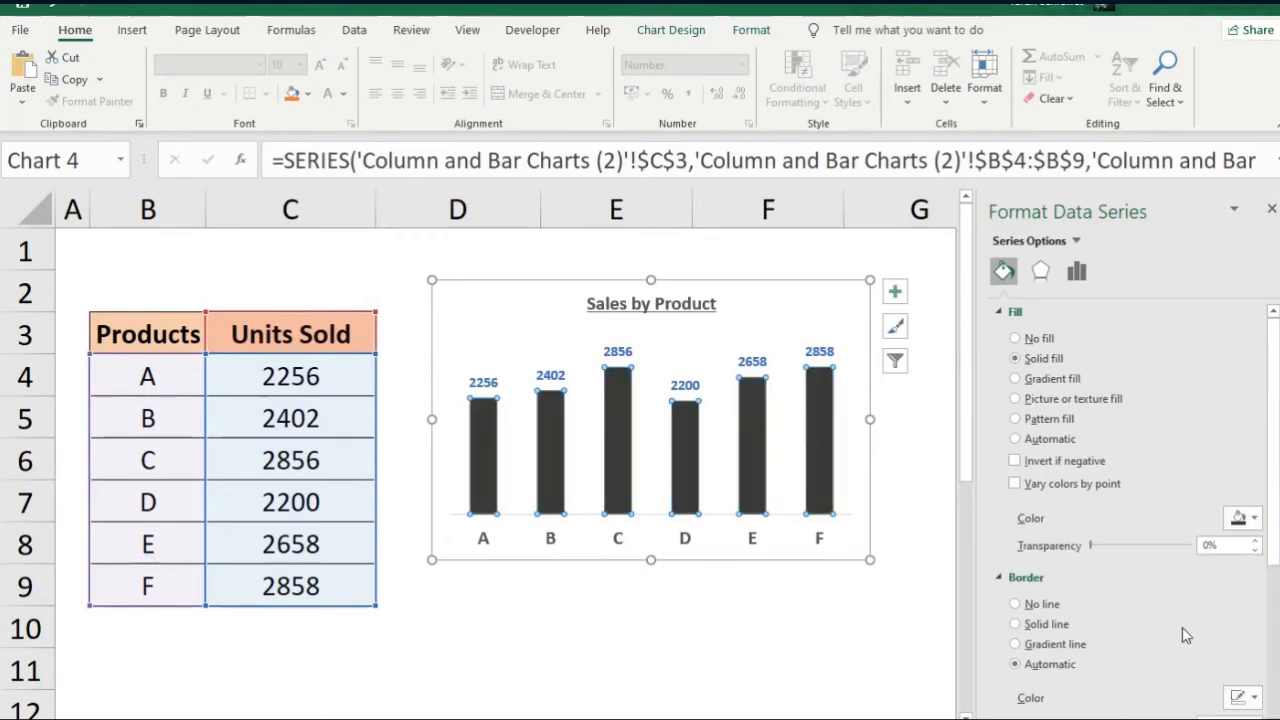
left_click(797, 557)
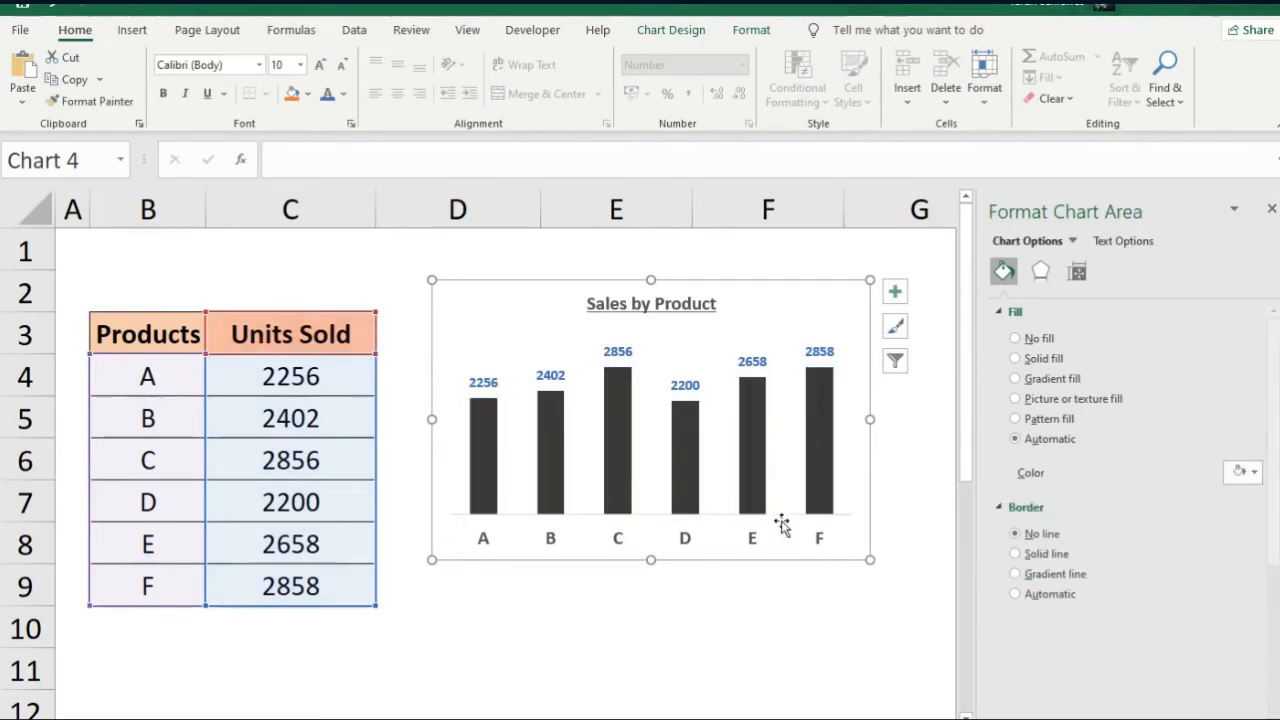
Step: Colour the line of the horizontal product axis with an orange theme shade
left_click(621, 534)
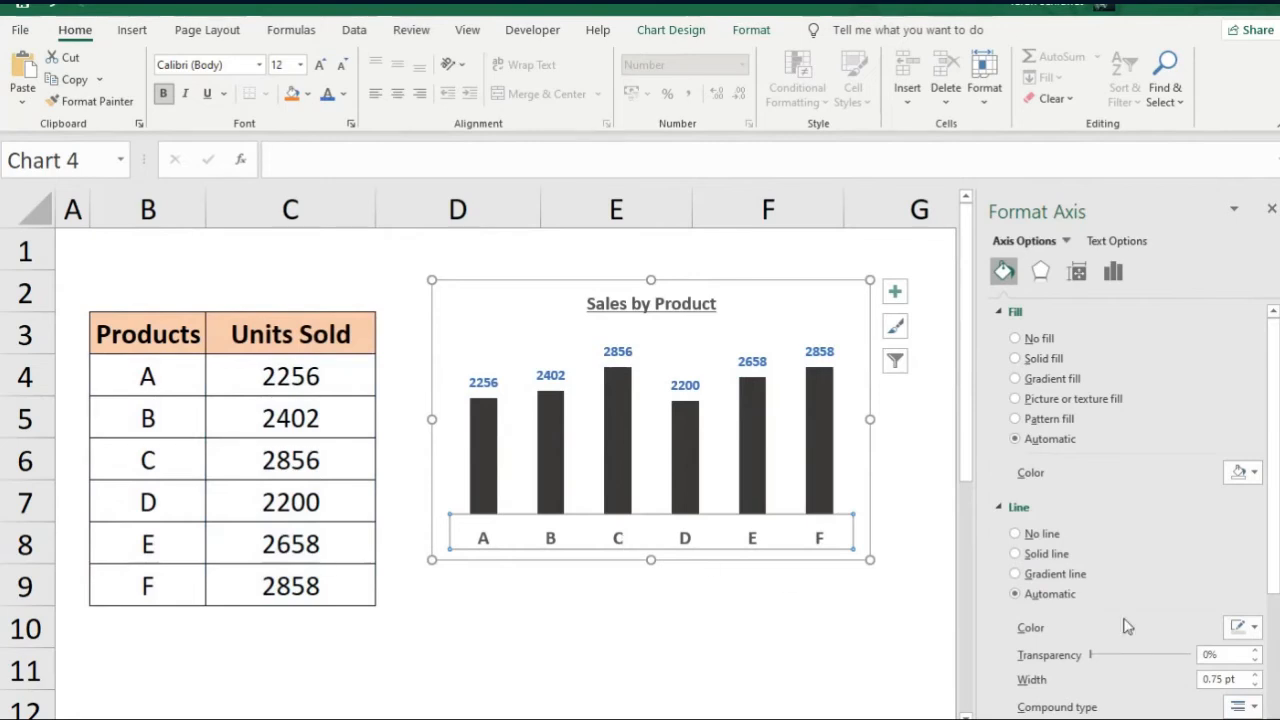
left_click(1245, 627)
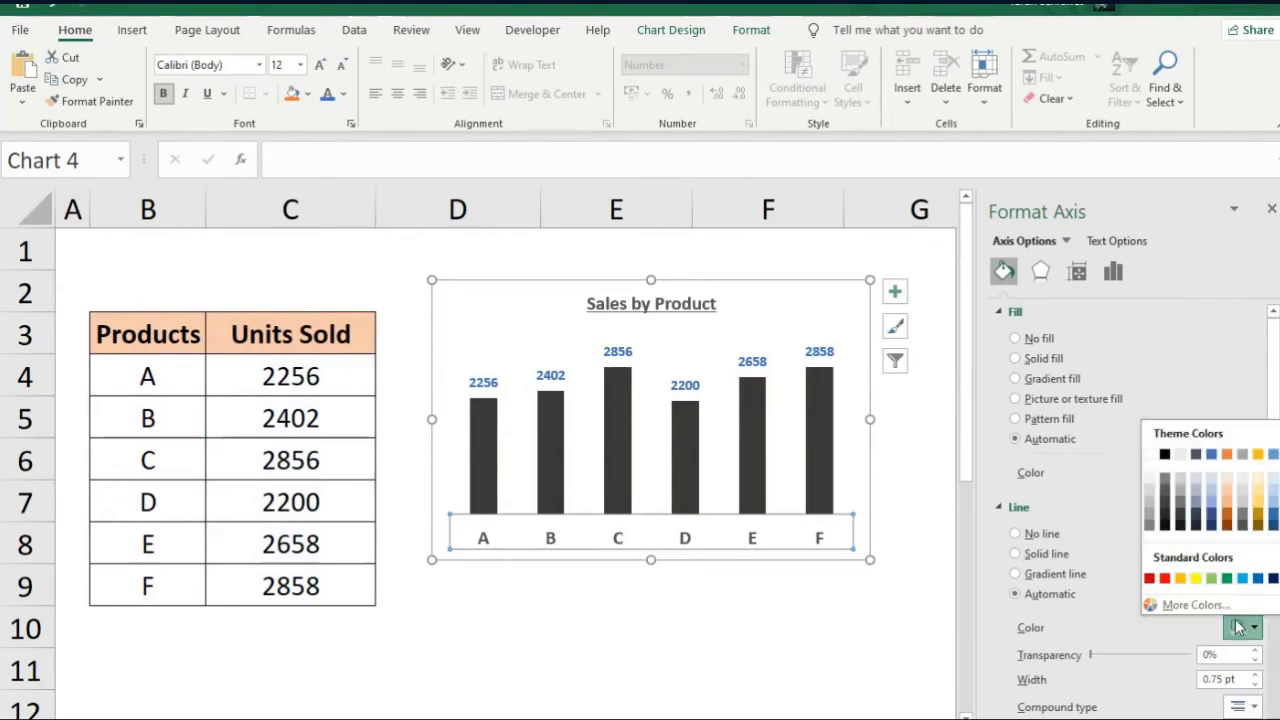
left_click(1236, 519)
left_click(858, 330)
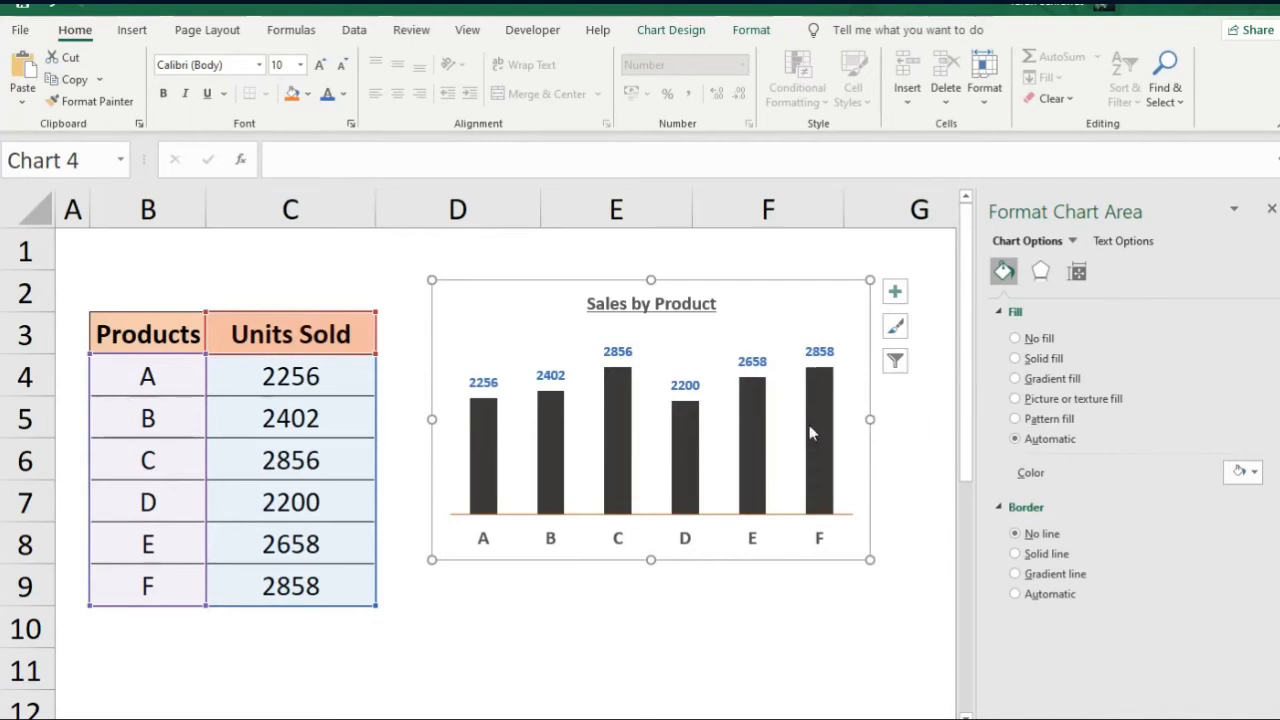
Step: Look through the formatting options for the columns, horizontal axis, data labels and chart area, and close them
left_click(752, 400)
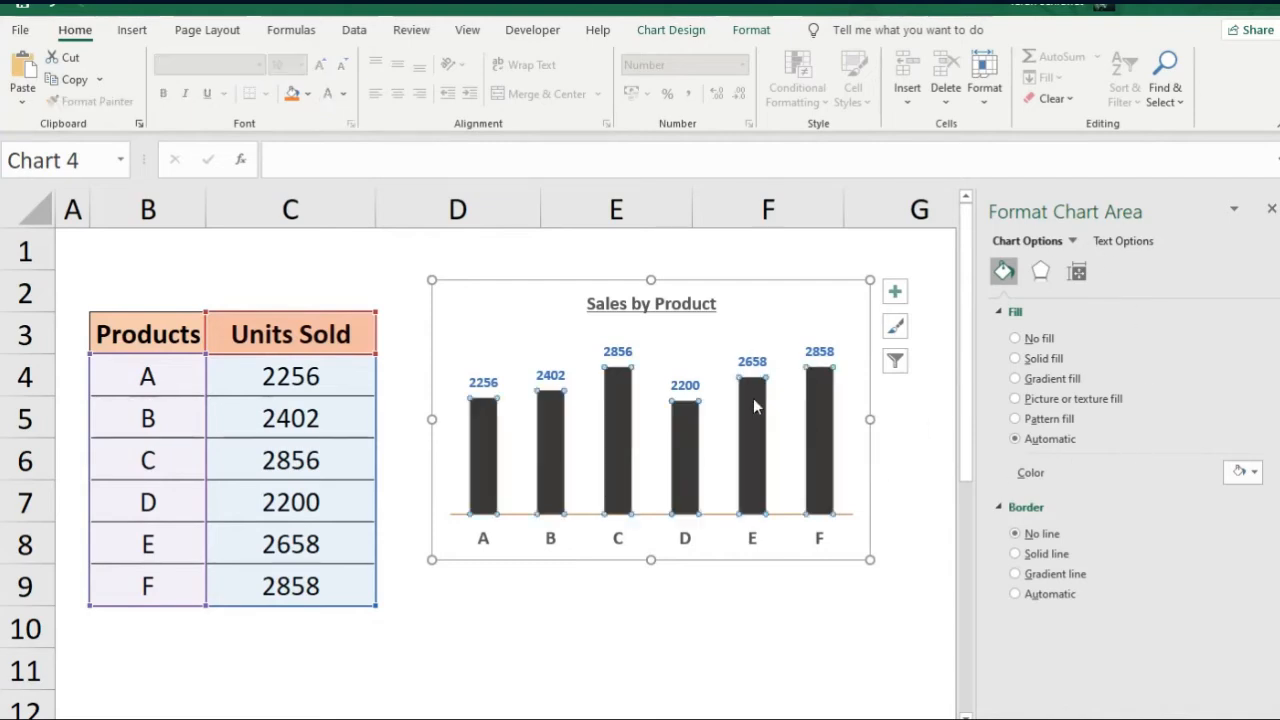
left_click(824, 539)
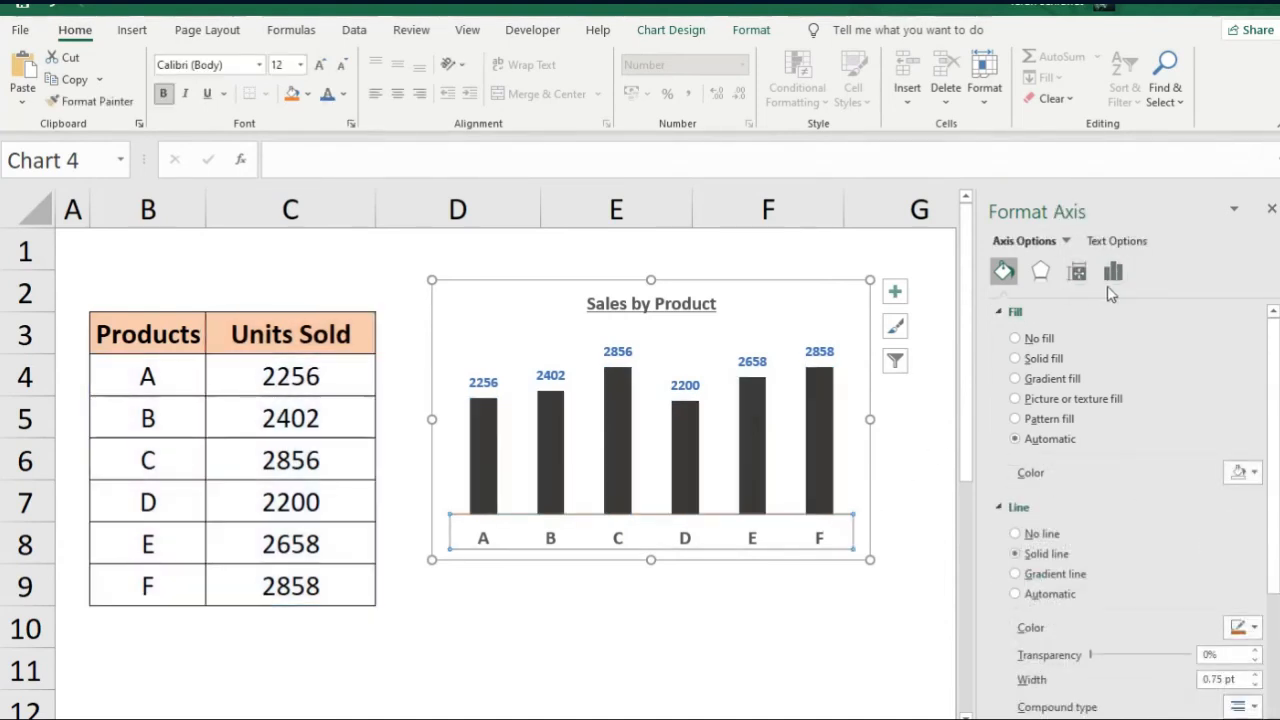
left_click(820, 352)
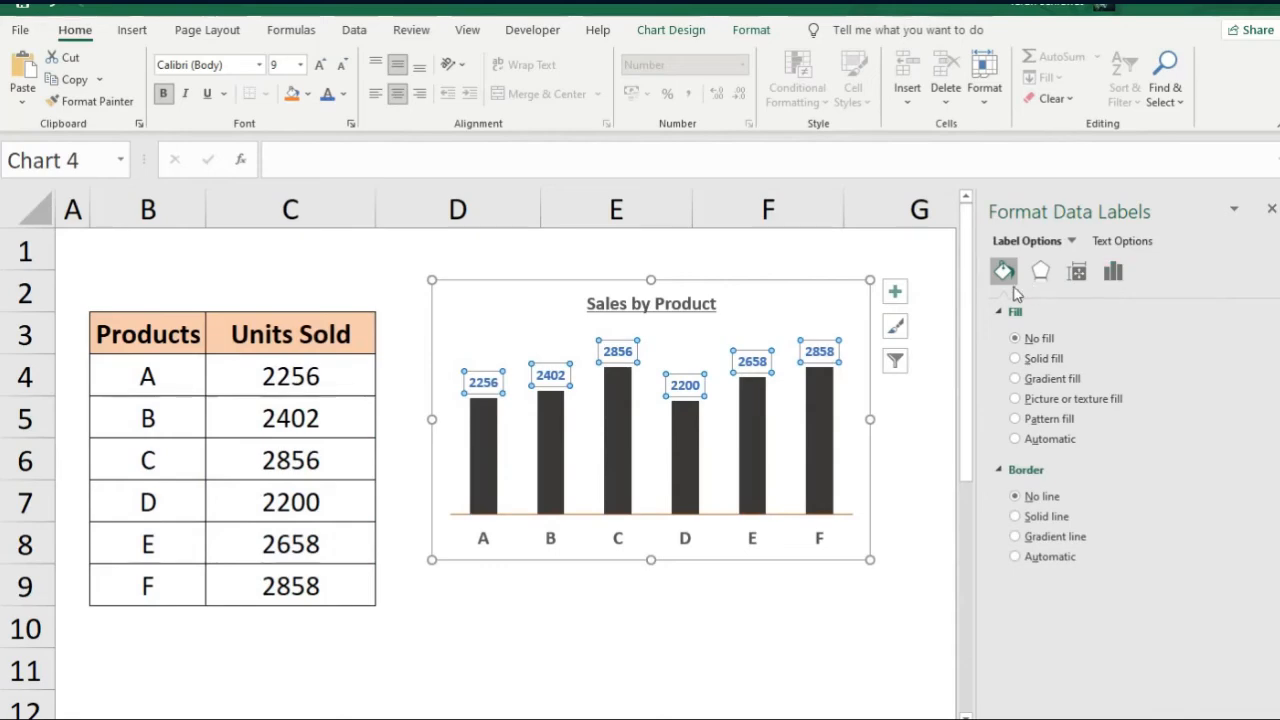
left_click(852, 311)
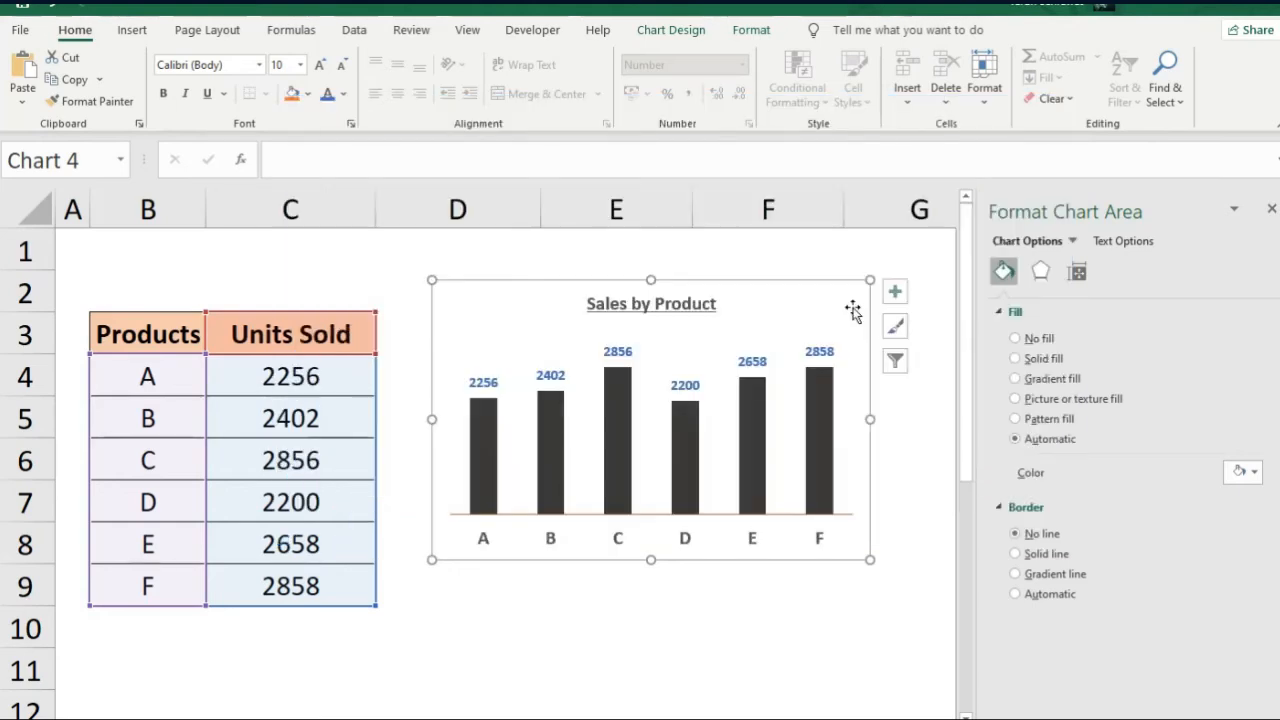
left_click(1271, 208)
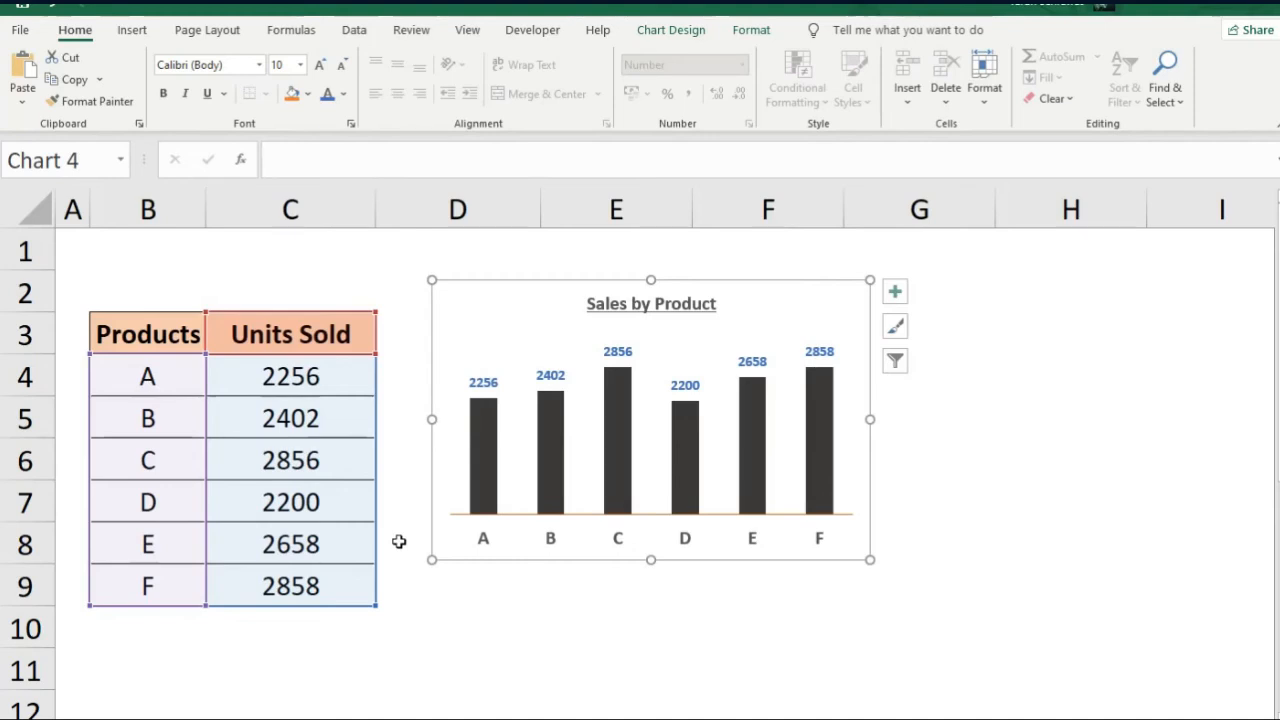
Step: Change the Sales by Product chart to a bar chart and select the Units Sold header cell C3
right_click(575, 453)
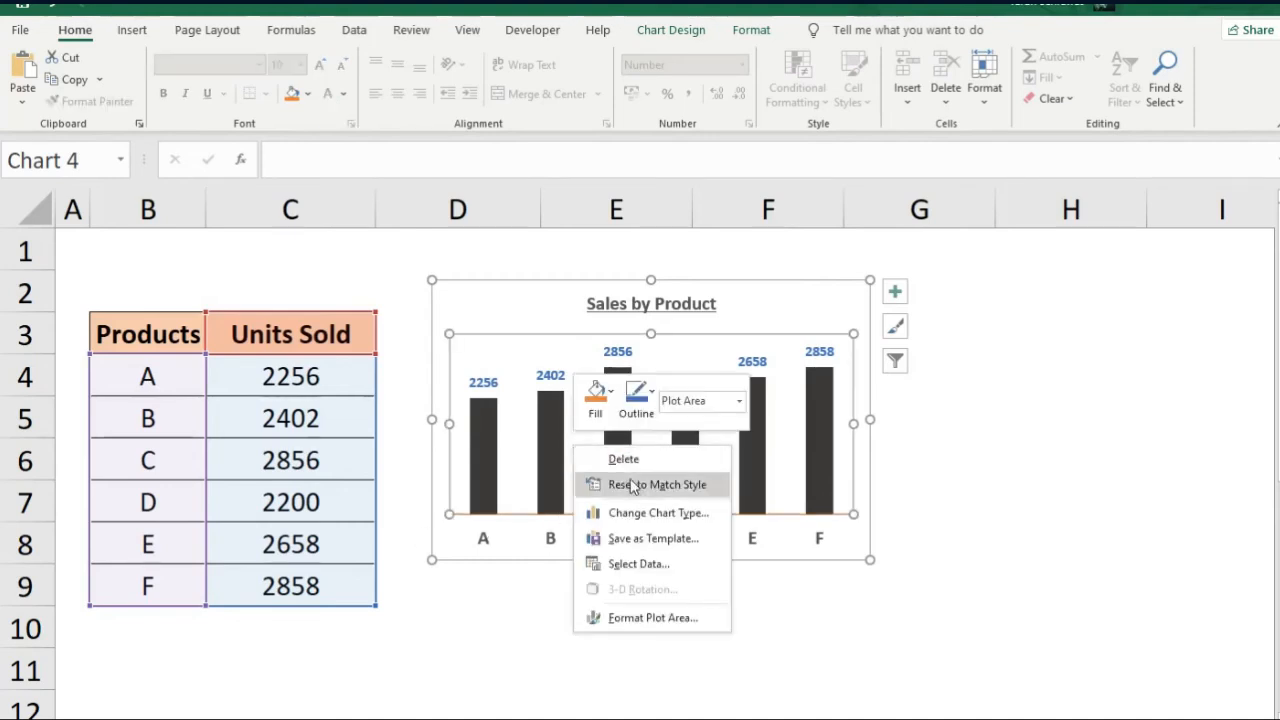
left_click(636, 512)
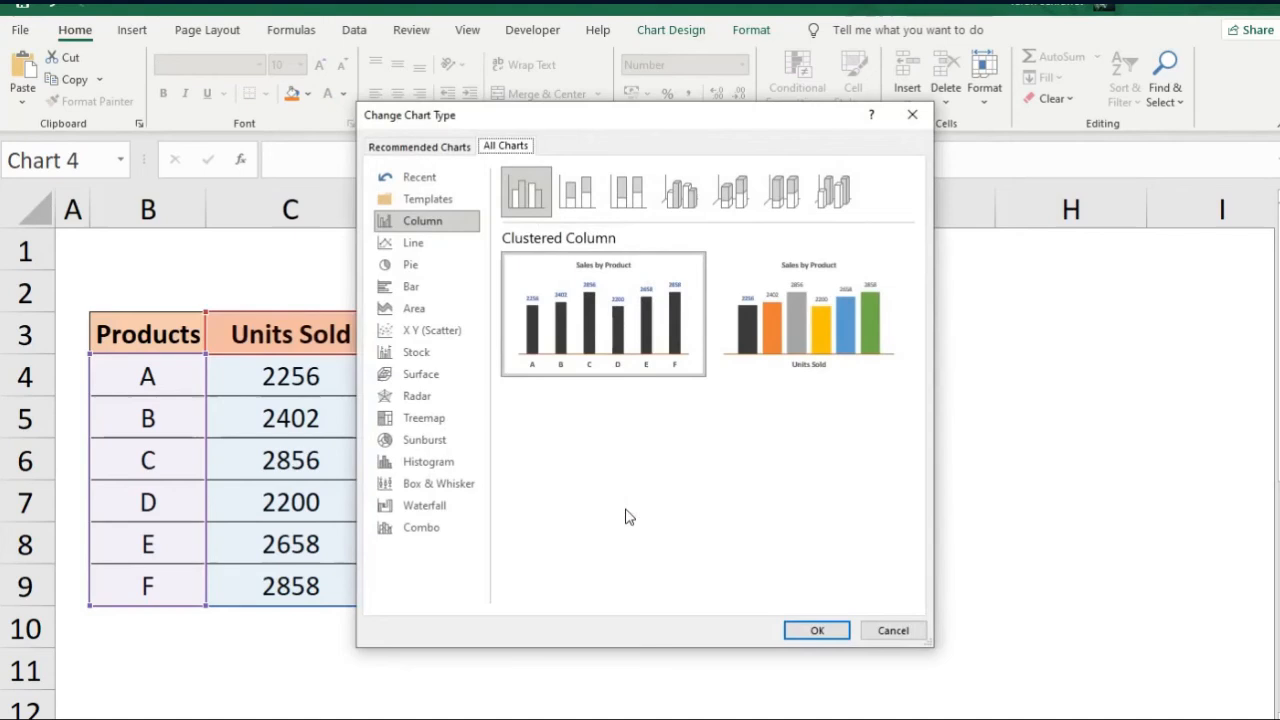
left_click(428, 287)
left_click(812, 630)
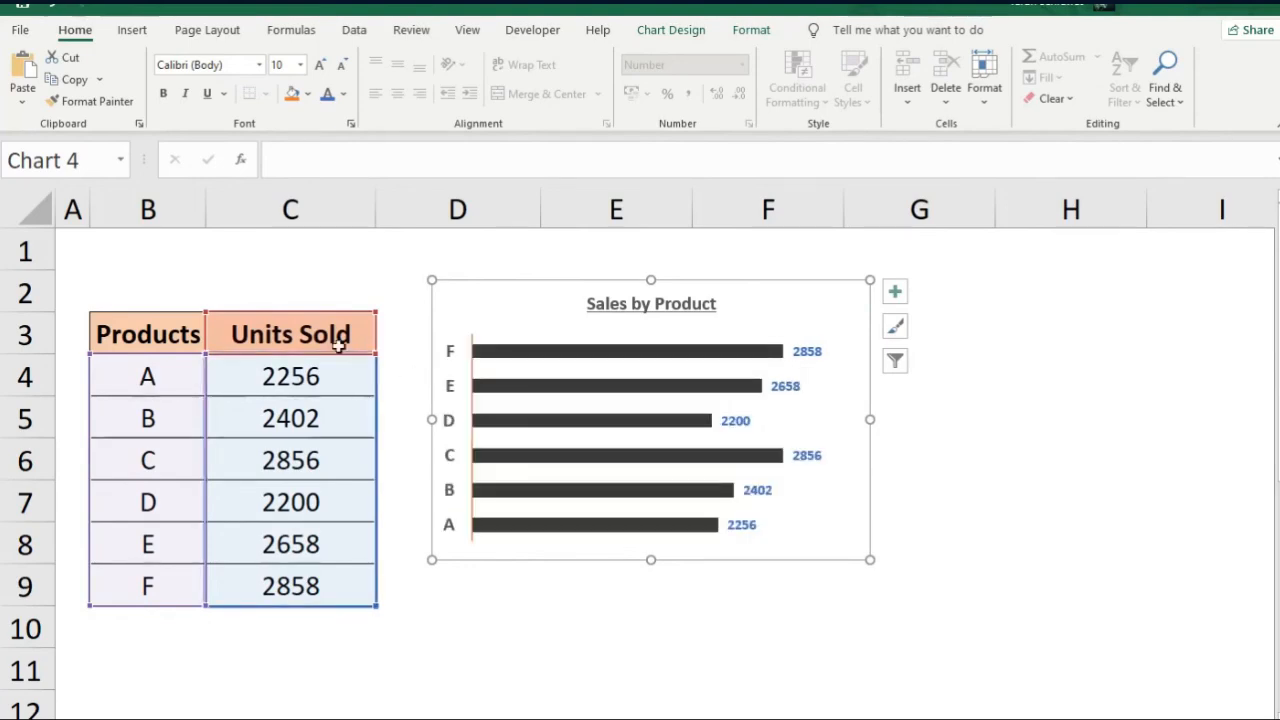
left_click(333, 334)
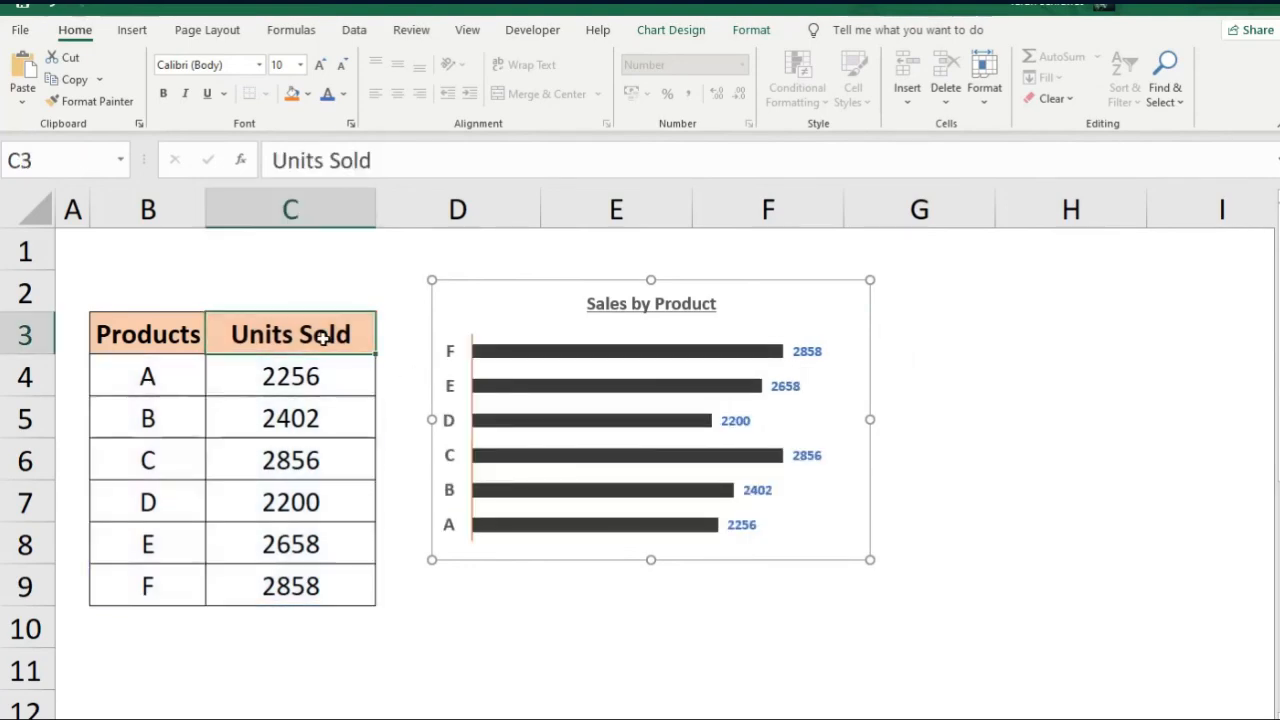